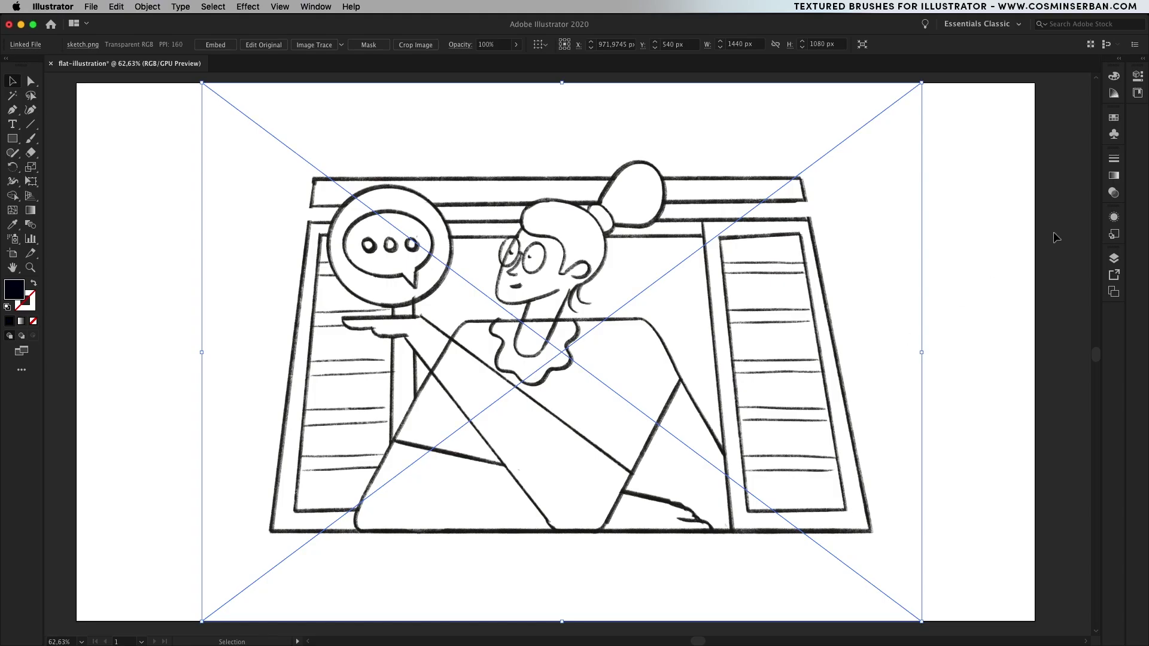
# - Set the linked sketch image's opacity to 20%
pyautogui.click(1112, 194)
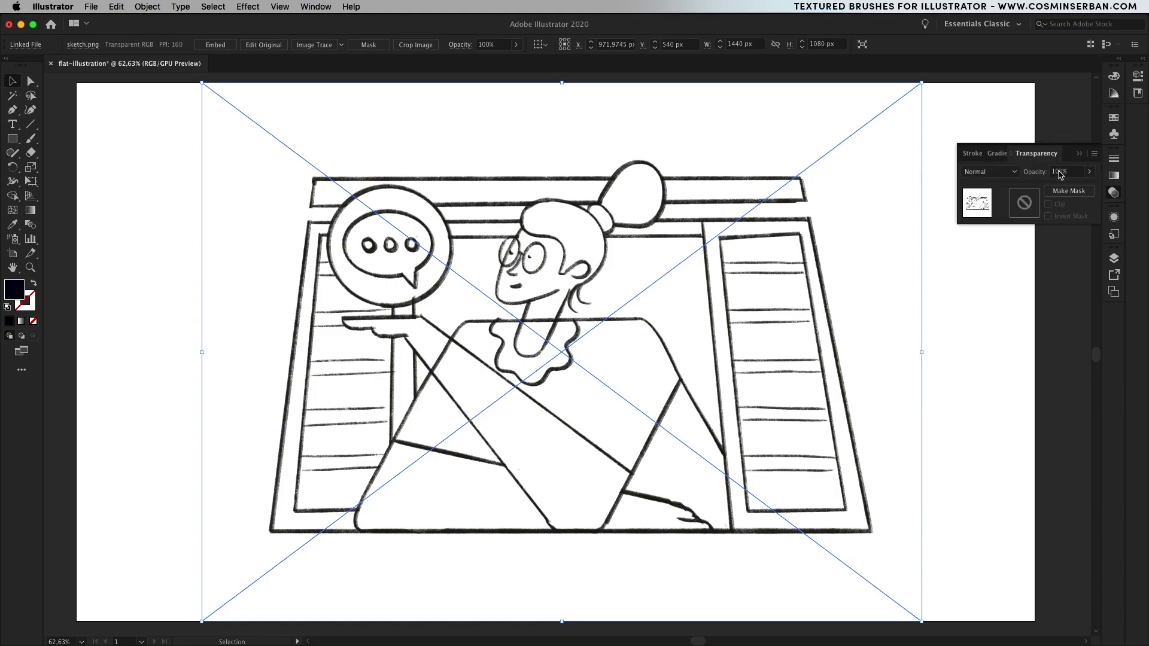
pyautogui.press('Return')
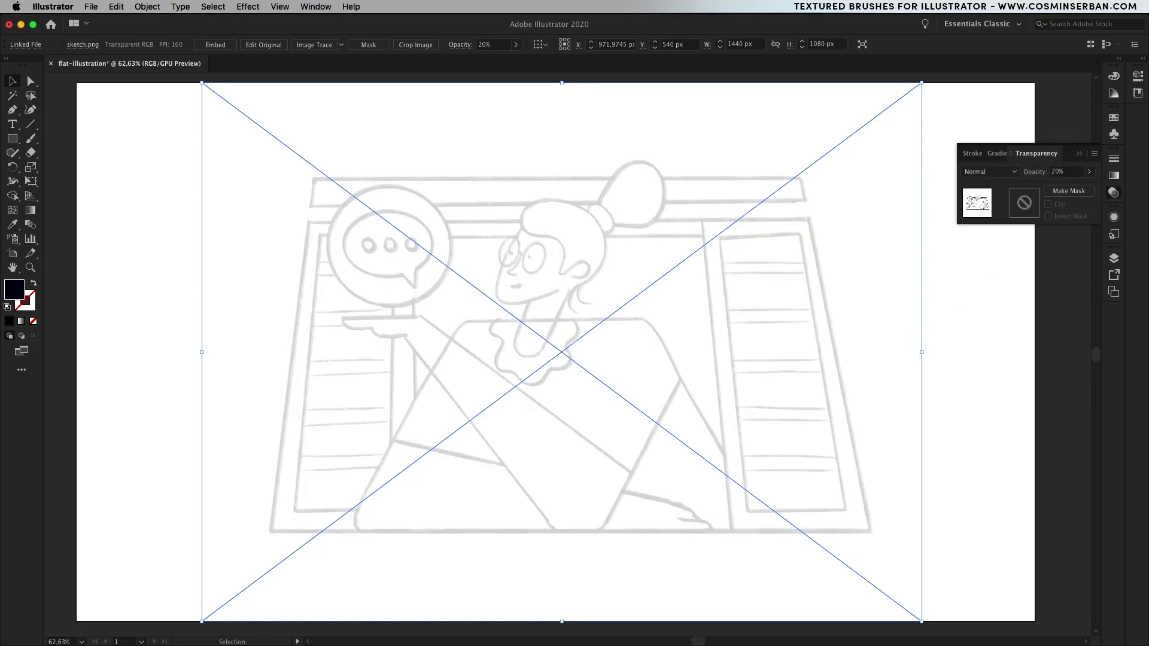
# - Move the sketch image into the upper layer, named sketch, and lock that layer, leaving Layer 1 active for drawing
pyautogui.click(1114, 259)
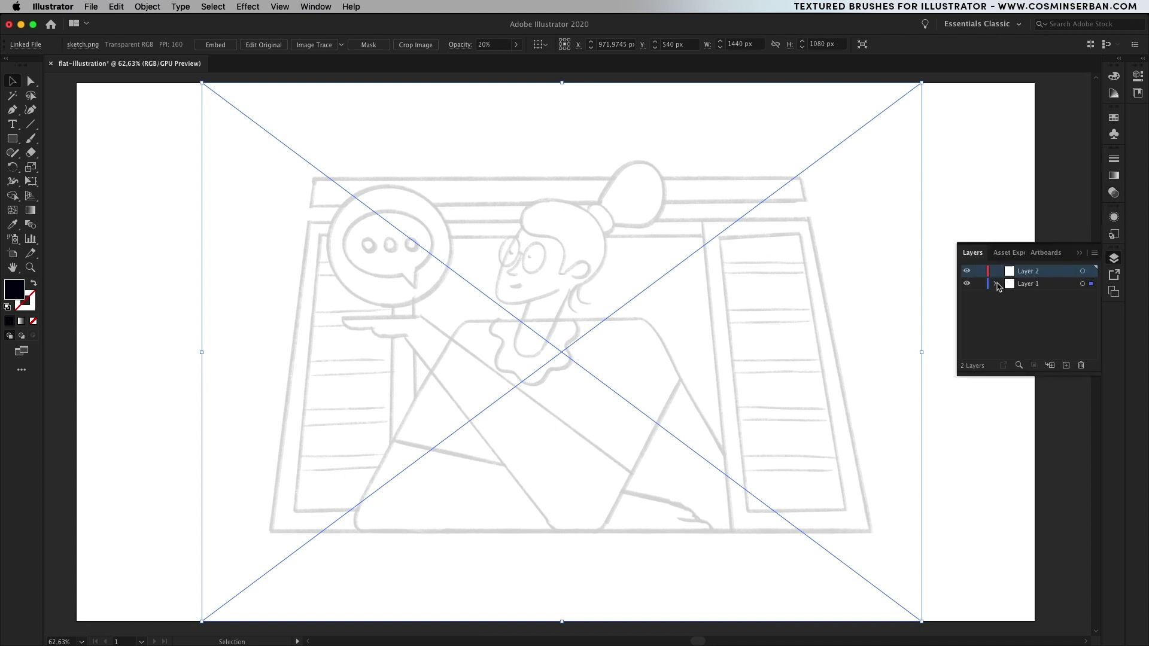
pyautogui.click(1063, 301)
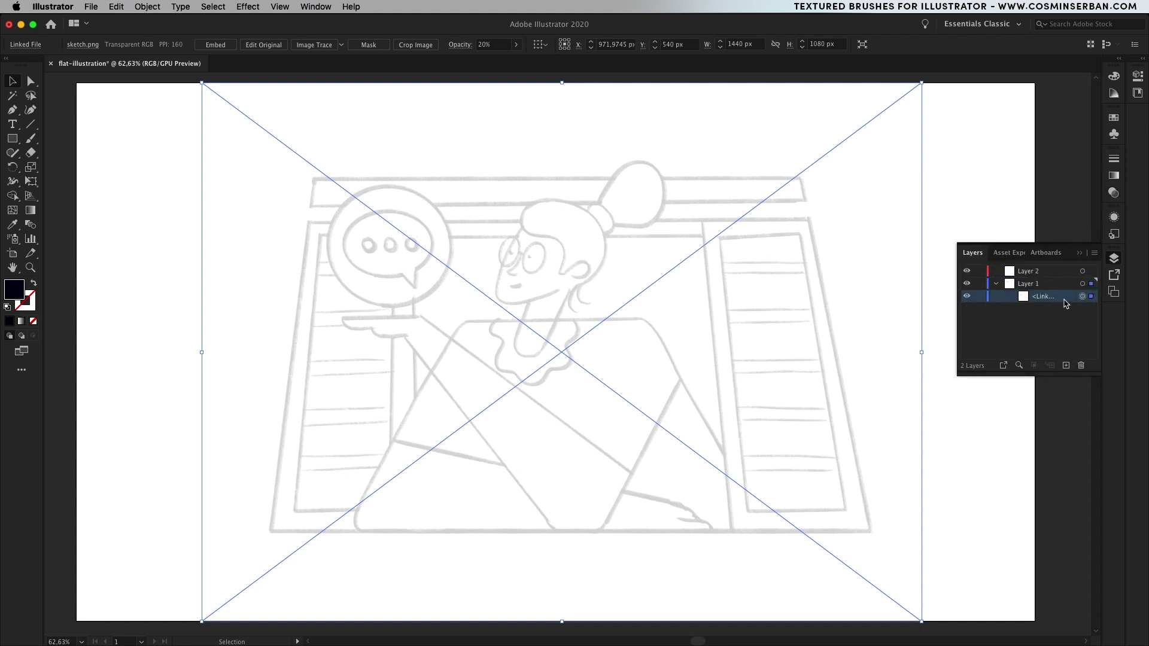
pyautogui.moveTo(1065, 304); pyautogui.dragTo(1039, 274)
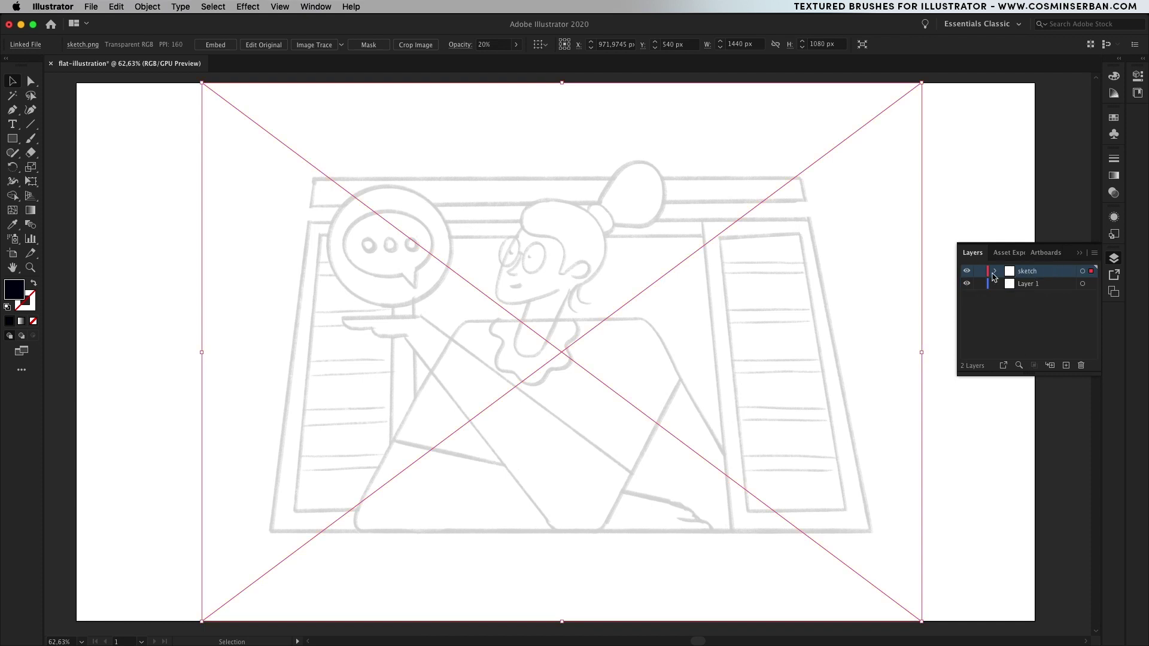
pyautogui.click(980, 272)
pyautogui.click(1042, 288)
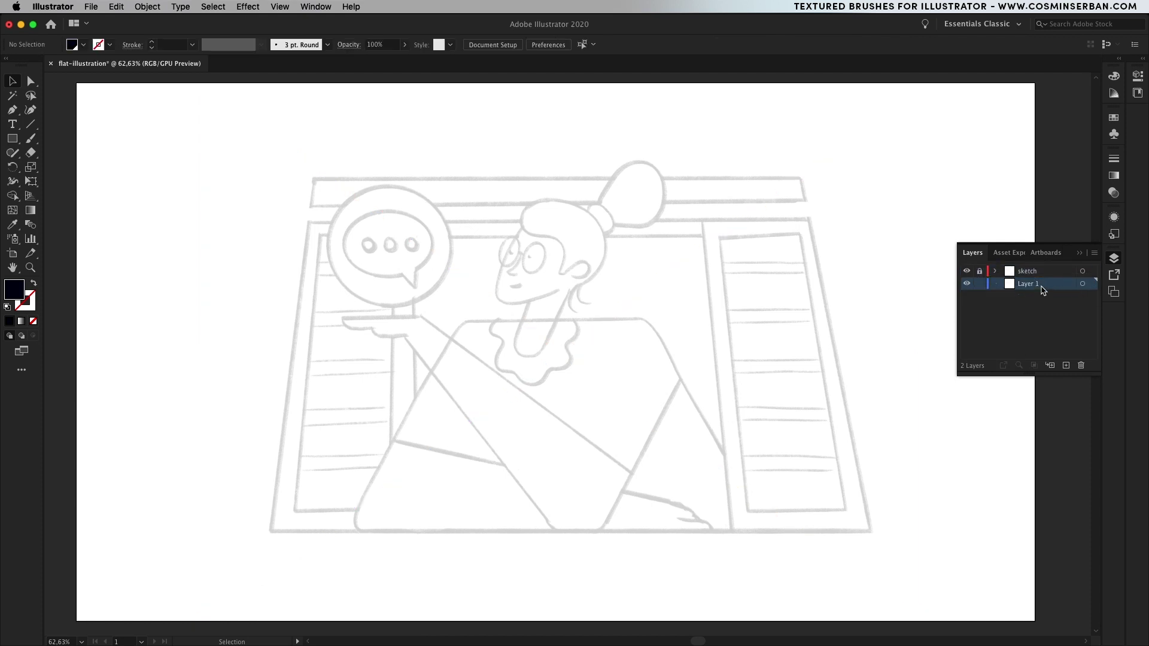
# - Trace the woman's torso as a closed dark straight-edged shape with the Pen tool, following the shoulders down to the window sill
pyautogui.click(732, 529)
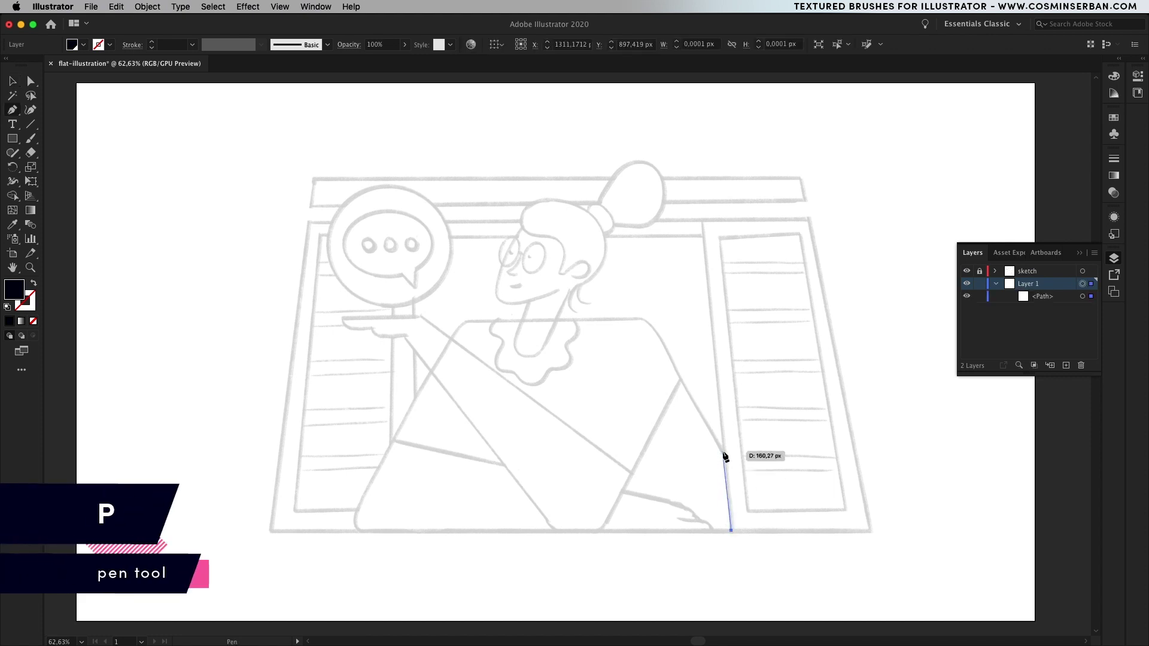
pyautogui.click(723, 450)
pyautogui.click(654, 318)
pyautogui.click(461, 321)
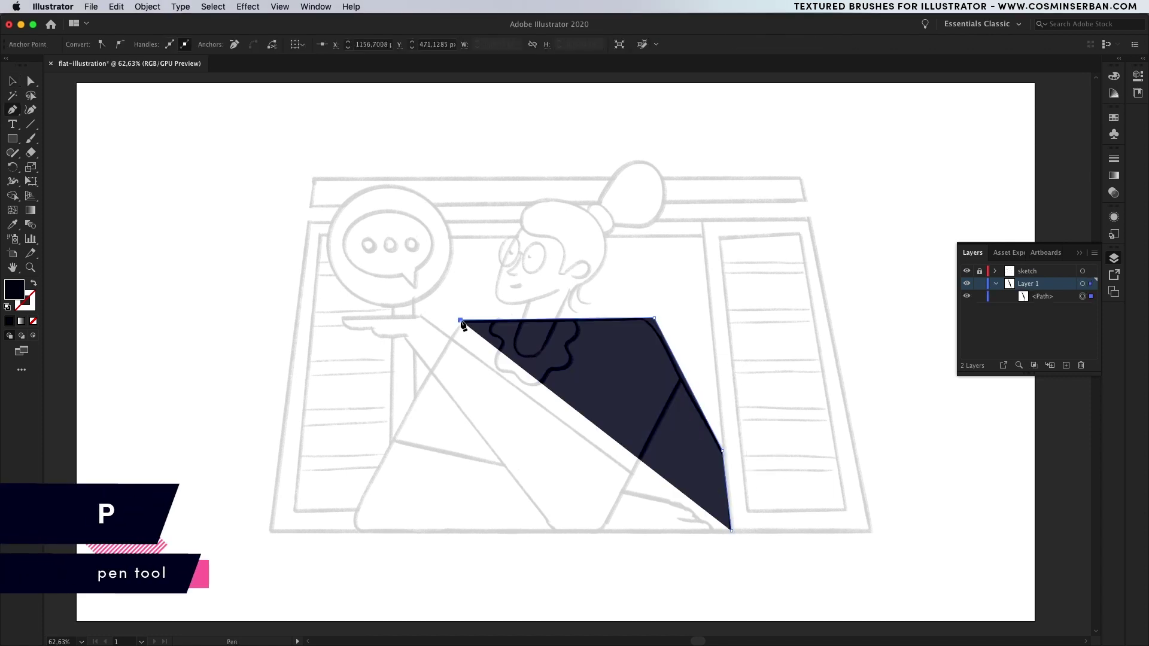
pyautogui.click(347, 531)
pyautogui.click(731, 531)
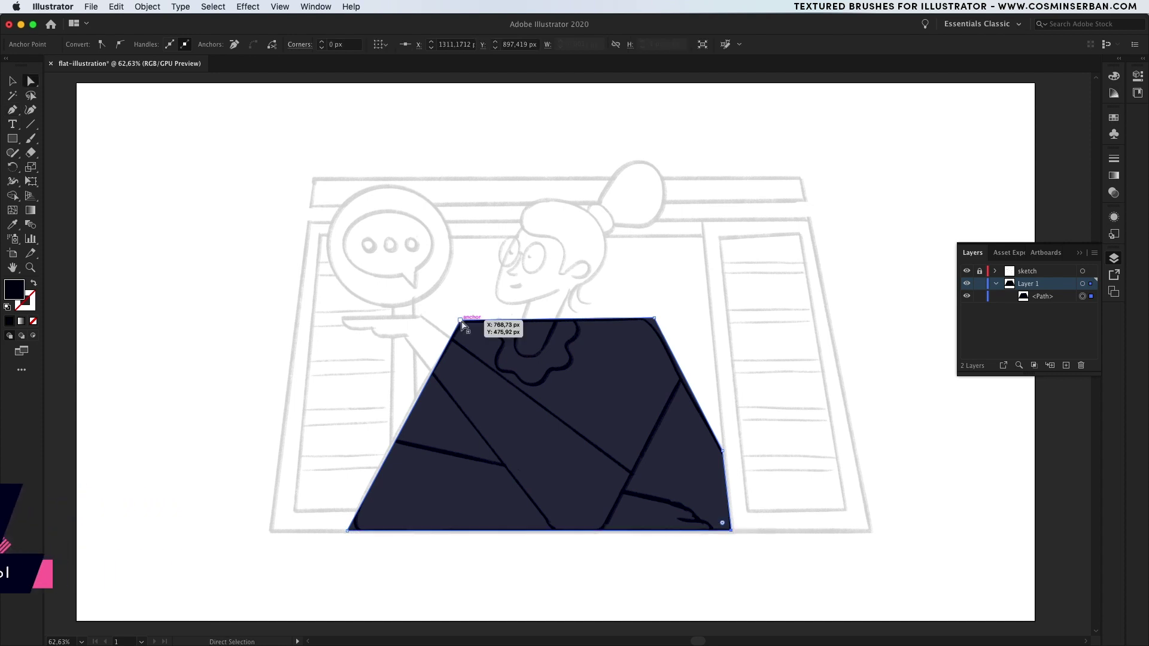
# - Round the shoulder corners of the torso shape to match the sketch
pyautogui.press('a')
pyautogui.moveTo(468, 331); pyautogui.dragTo(472, 339)
pyautogui.click(654, 320)
pyautogui.moveTo(648, 329); pyautogui.dragTo(637, 348)
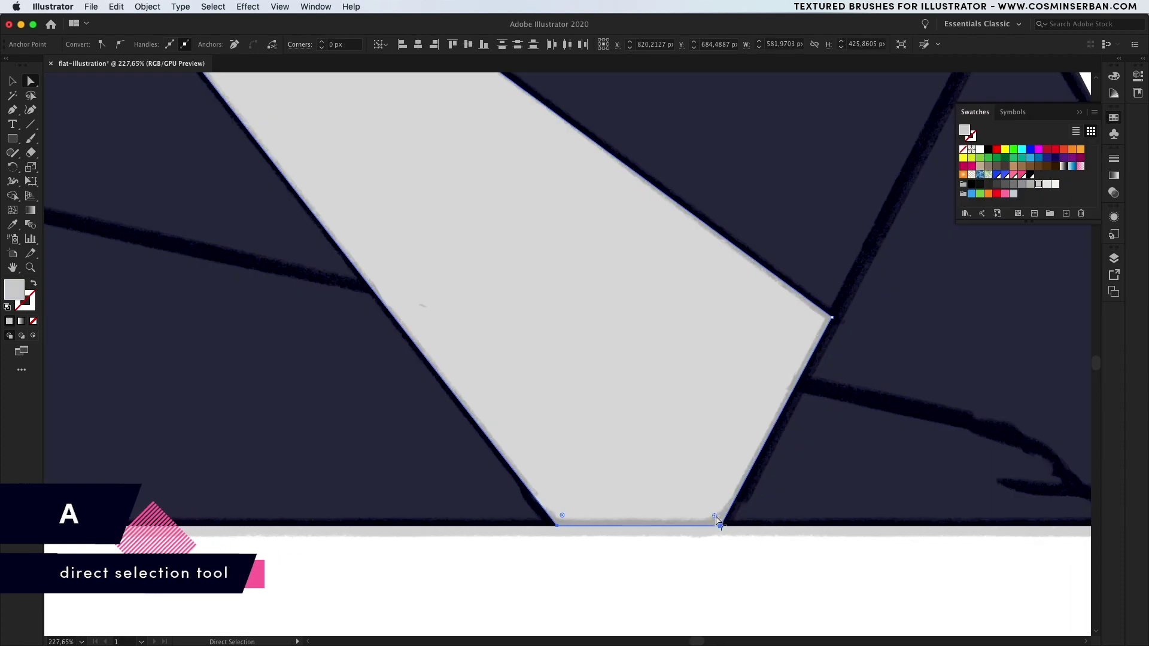
pyautogui.moveTo(716, 509); pyautogui.dragTo(699, 496)
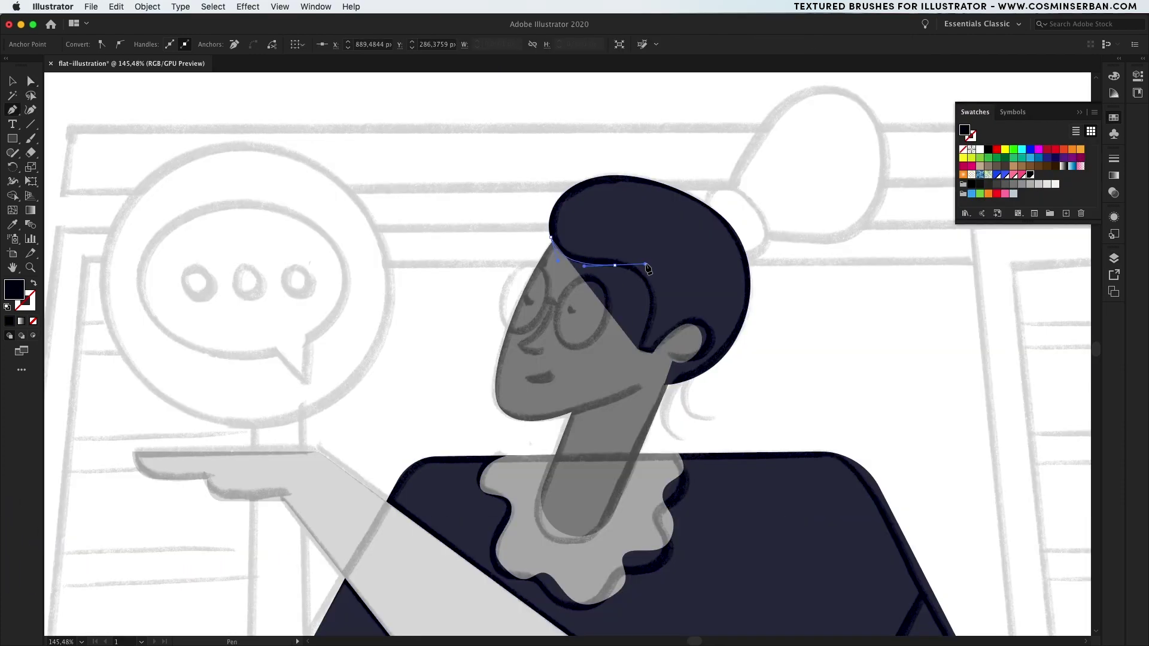
# - Complete the dark hair shape around the forehead and ear, and trace the hair bun as a separate closed shape
pyautogui.moveTo(656, 310); pyautogui.dragTo(662, 325)
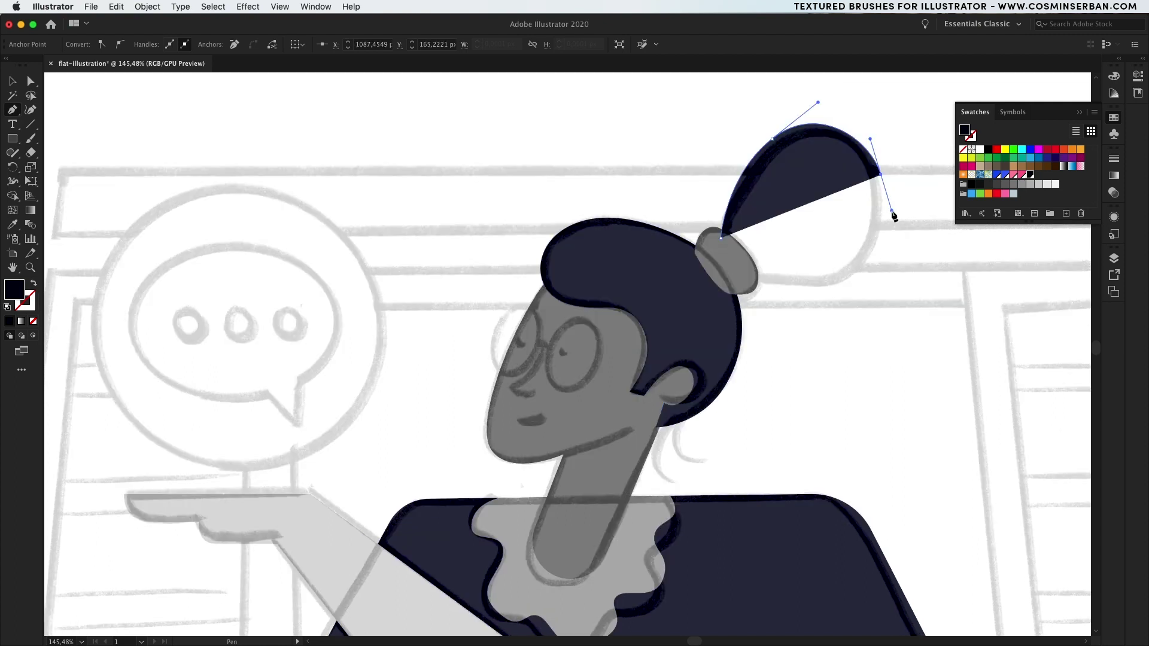
pyautogui.moveTo(893, 213); pyautogui.dragTo(893, 213)
pyautogui.moveTo(852, 282); pyautogui.dragTo(733, 266)
pyautogui.click(721, 238)
# - Send the hair bun backward so it sits behind the hair tie
pyautogui.press('v')
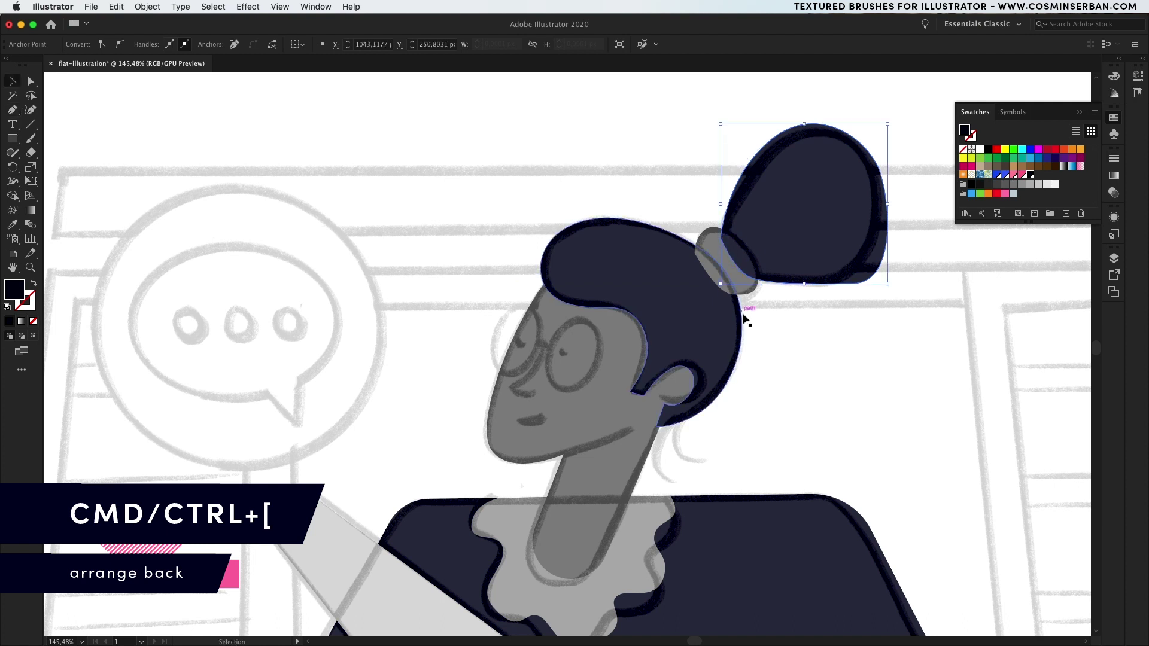
pyautogui.click(781, 324)
pyautogui.click(790, 257)
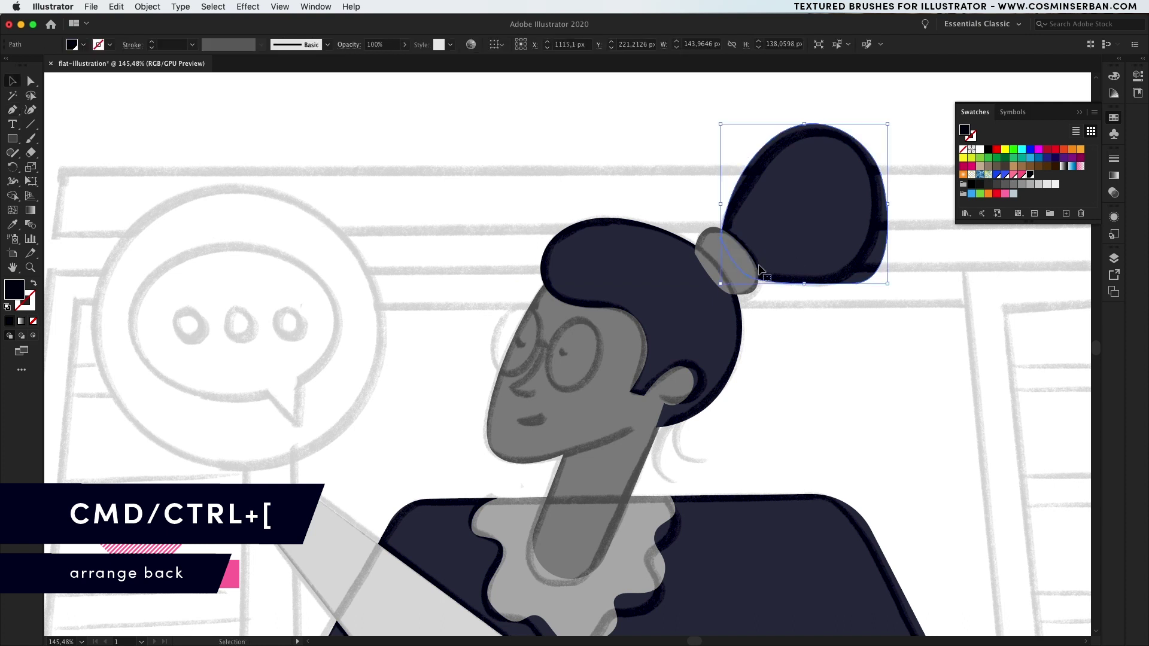
pyautogui.keyDown('shift'); pyautogui.click(728, 278); pyautogui.keyUp('shift')
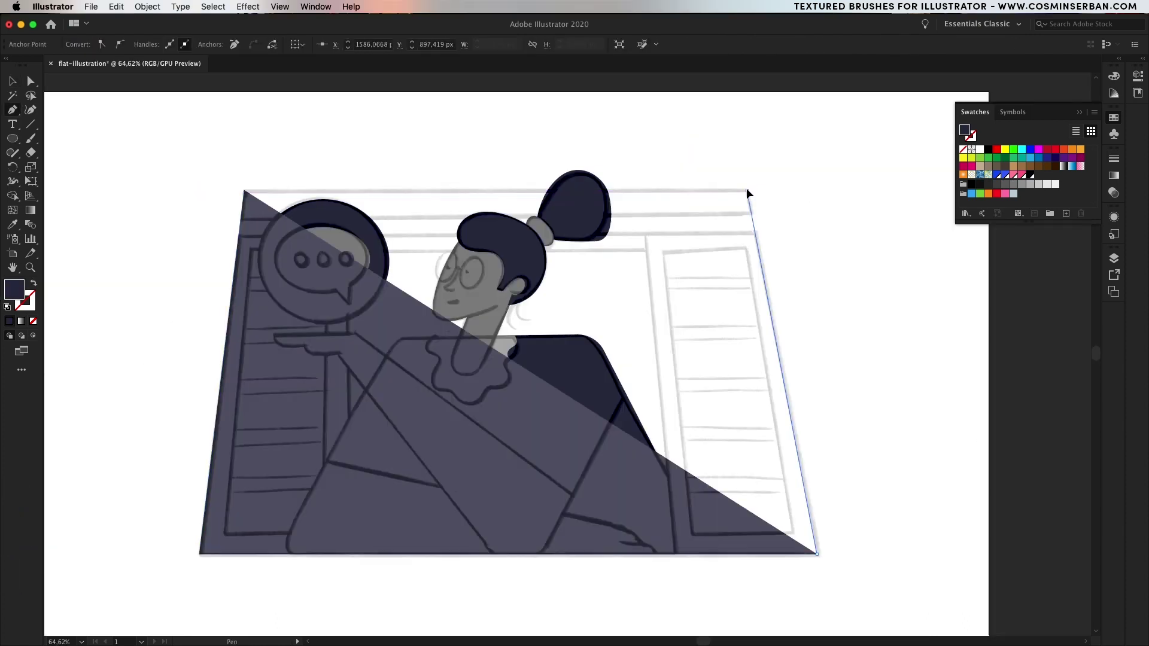
# - Finish the window's trapezoid outline as a light gray shape placed behind all the other artwork
pyautogui.click(747, 190)
pyautogui.click(244, 191)
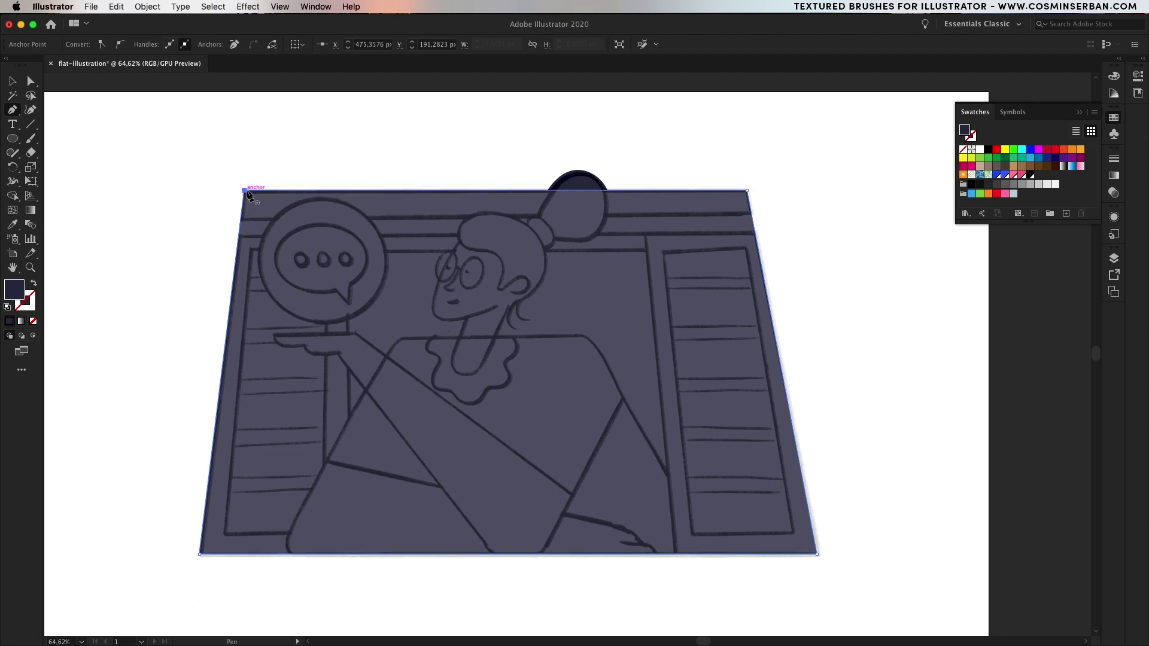
pyautogui.press('v')
pyautogui.click(1031, 185)
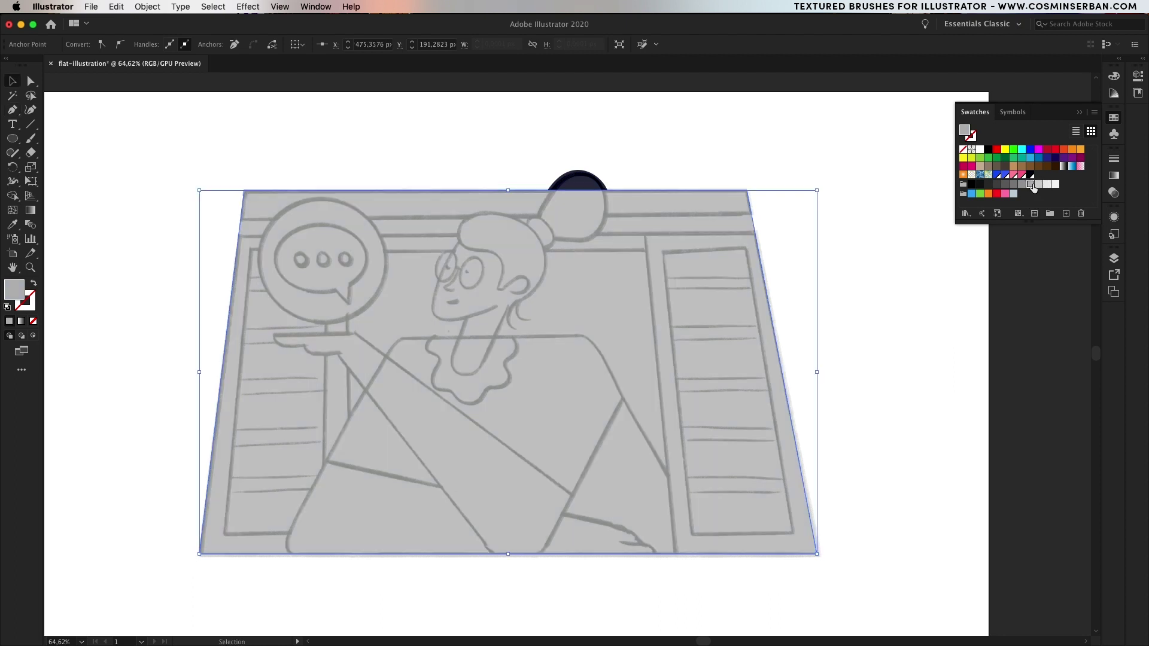
pyautogui.press('a')
pyautogui.press('super+shift+bracketleft')
# - Draw a narrow gray band across the window's upper part with the Pen tool, extending past both sides of the trapezoid
pyautogui.press('p')
pyautogui.click(222, 237)
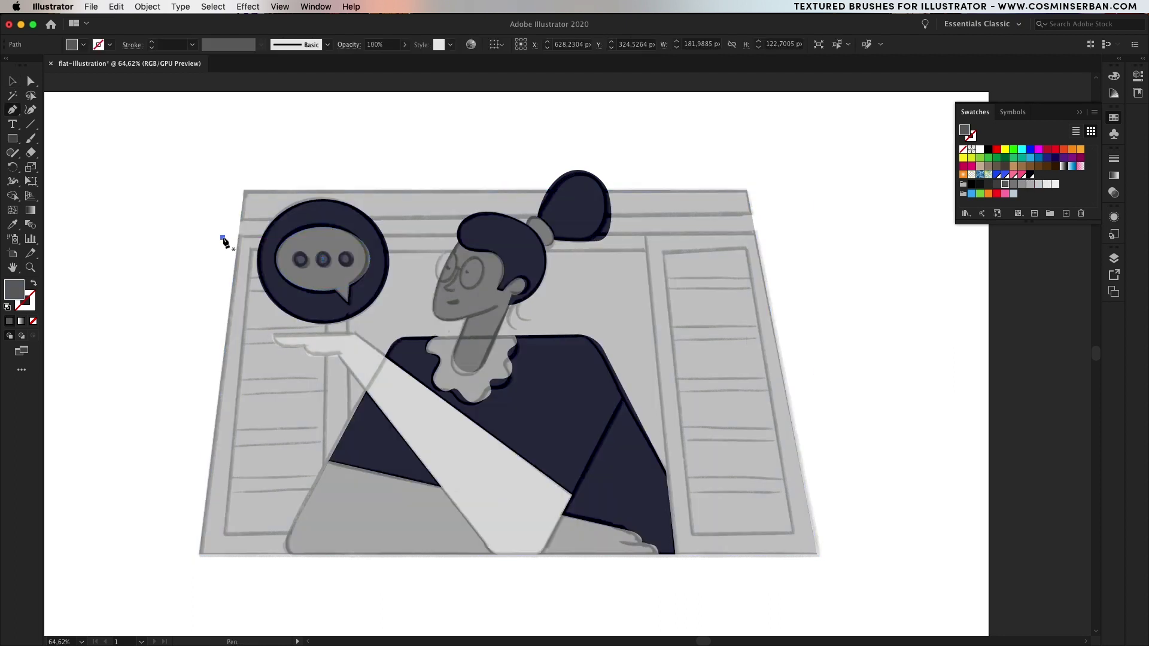
pyautogui.click(804, 231)
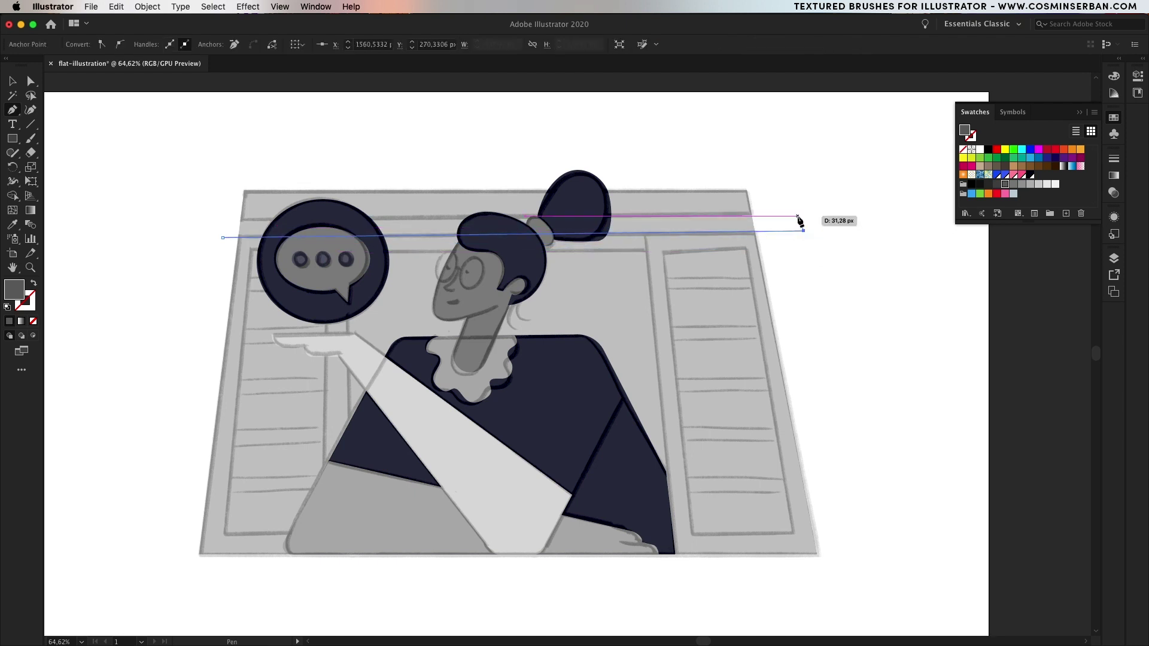
pyautogui.click(798, 212)
pyautogui.click(210, 223)
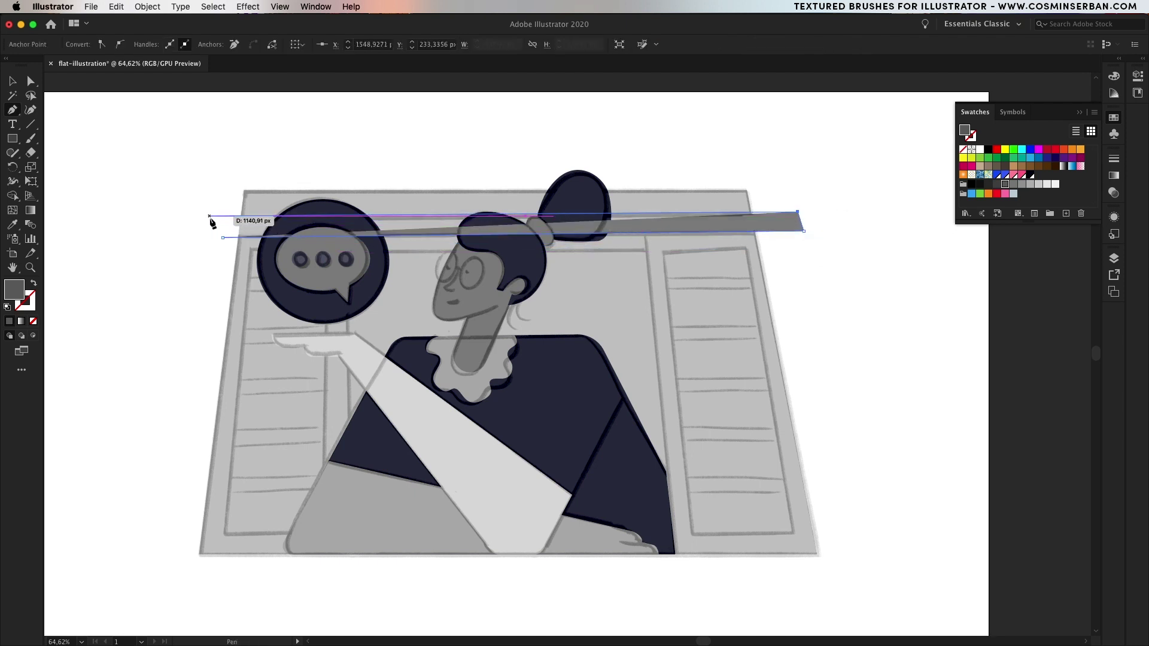
pyautogui.click(222, 237)
pyautogui.press('v')
pyautogui.click(209, 168)
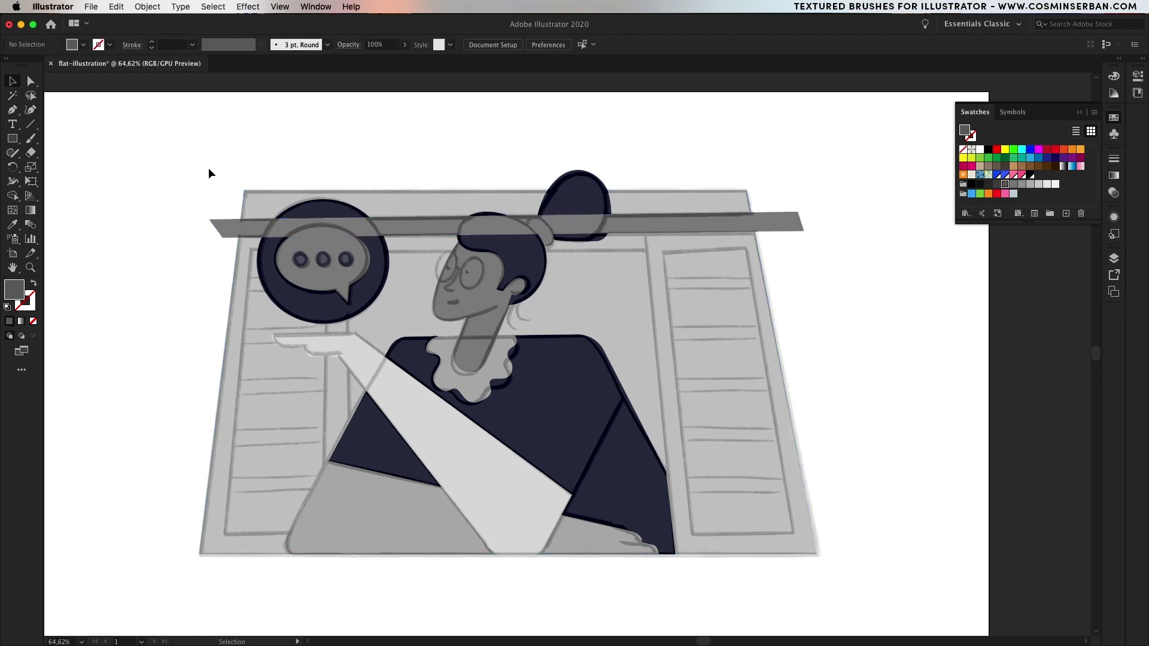
# - Cut the band out of the window trapezoid with the Shape Builder tool, removing its overhanging ends too
pyautogui.click(267, 199)
pyautogui.keyDown('shift'); pyautogui.click(249, 230); pyautogui.keyUp('shift')
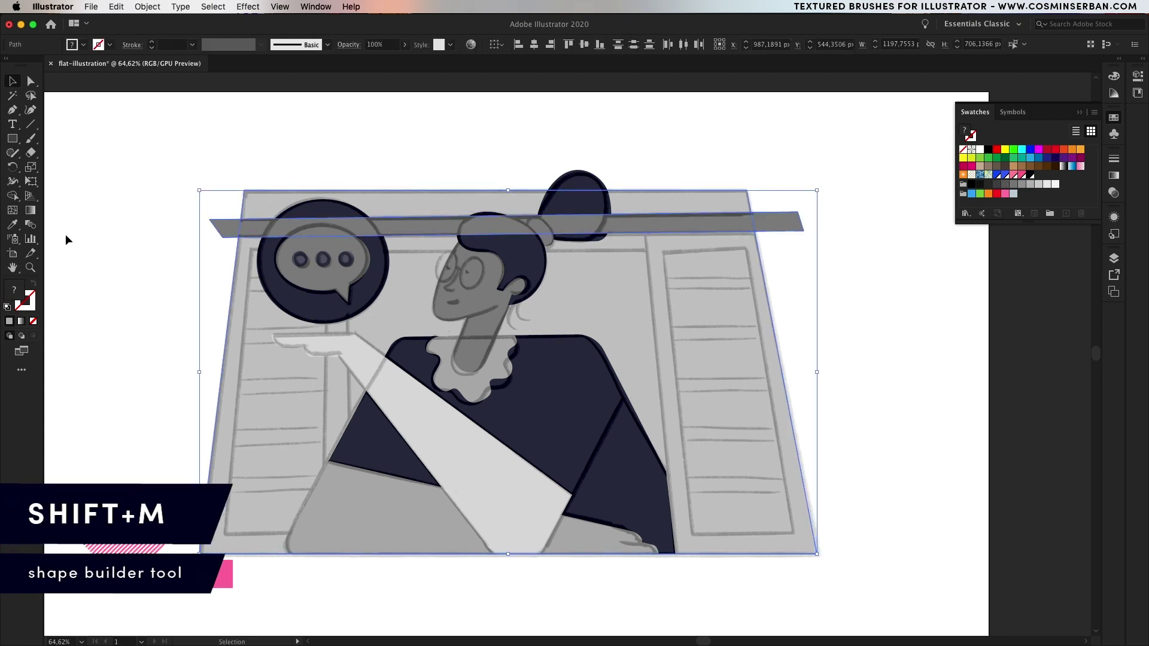
pyautogui.moveTo(13, 197); pyautogui.dragTo(67, 197)
pyautogui.keyDown('alt'); pyautogui.click(228, 231); pyautogui.keyUp('alt')
pyautogui.keyDown('alt'); pyautogui.click(249, 231); pyautogui.keyUp('alt')
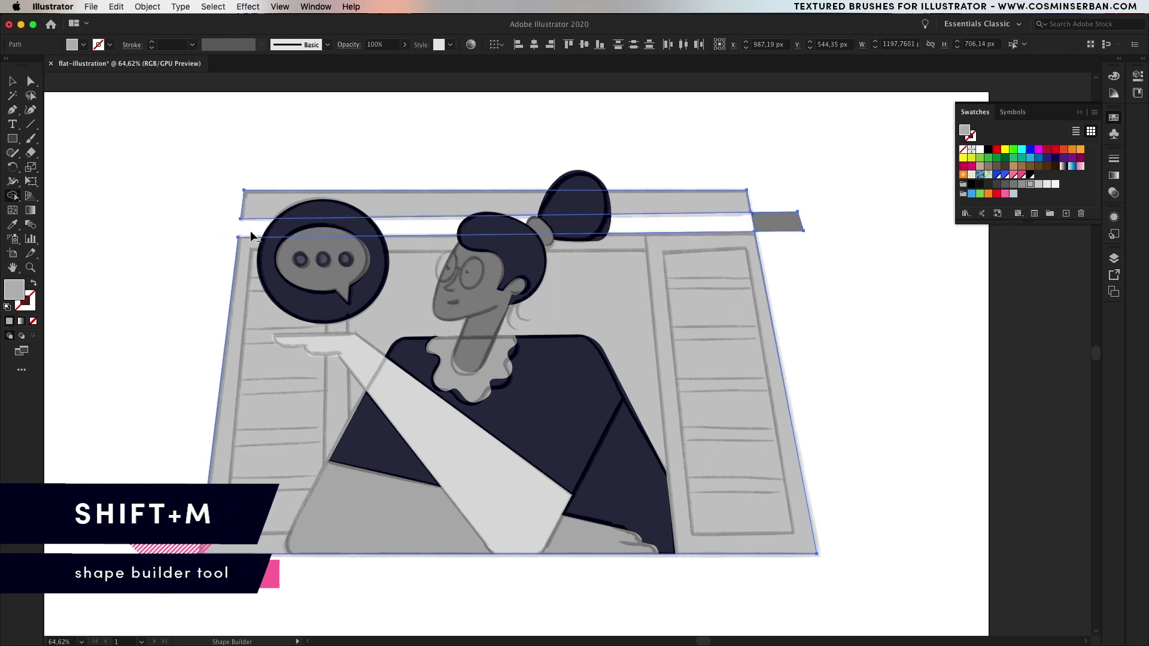
pyautogui.keyDown('alt'); pyautogui.click(781, 221); pyautogui.keyUp('alt')
# - Draw a shutter slat rectangle about 184 × 29 px and repeat it at even spacing down the left shutter
pyautogui.press('m')
pyautogui.moveTo(240, 274); pyautogui.dragTo(309, 338)
pyautogui.press('v')
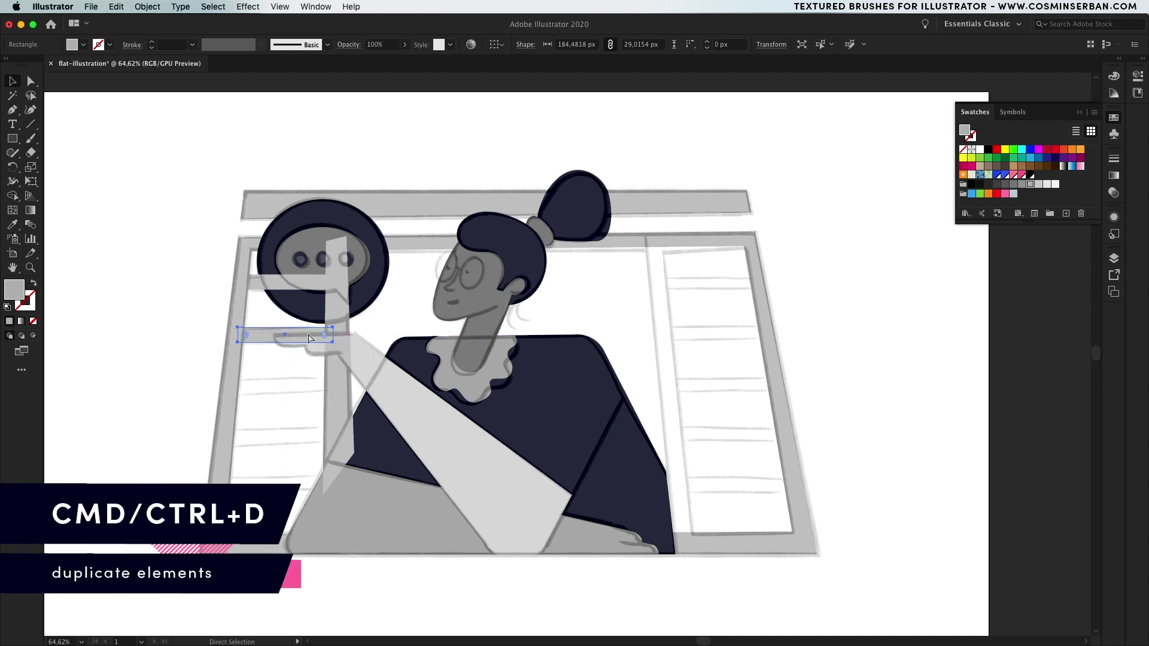
pyautogui.press('super+d')
pyautogui.press('super+d')
pyautogui.press('super+d')
# - Draw a 1920 × 1080 px background rectangle covering the artboard and send it to the back
pyautogui.moveTo(202, 178); pyautogui.dragTo(903, 572)
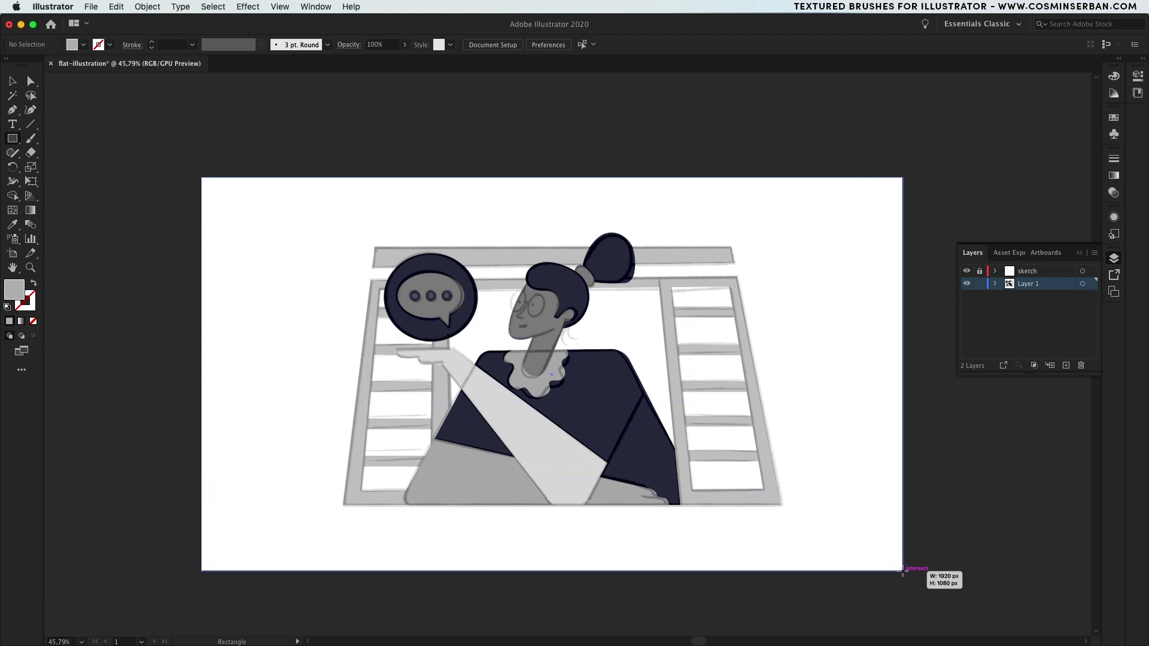
pyautogui.press('v')
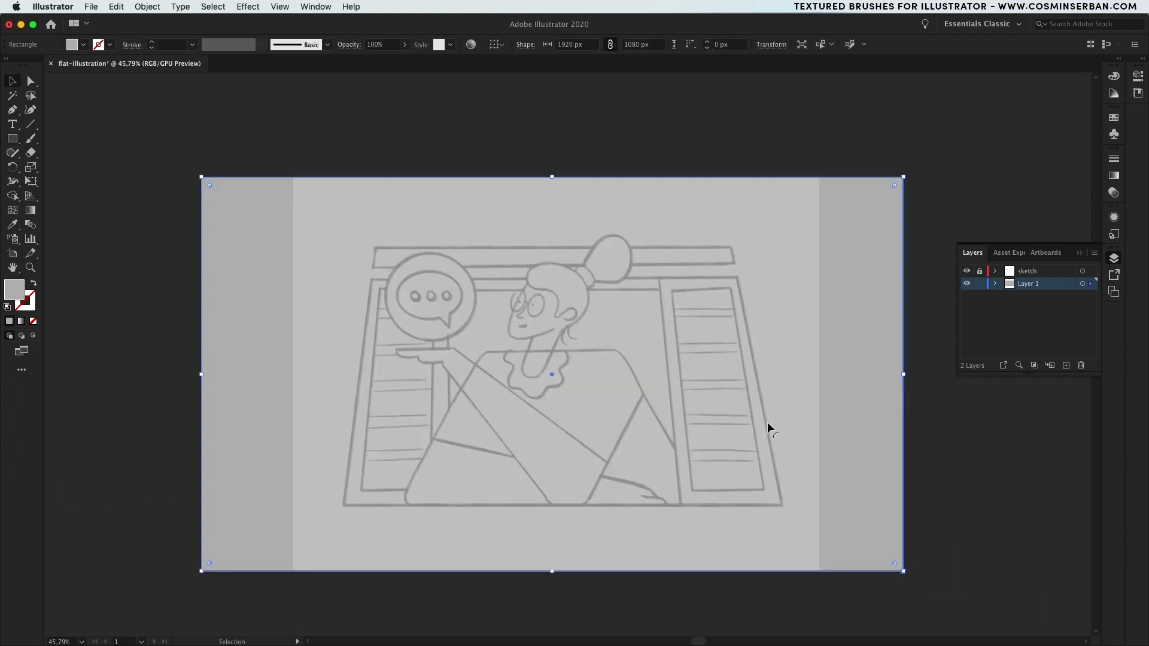
pyautogui.rightClick(767, 422)
pyautogui.moveTo(831, 590)
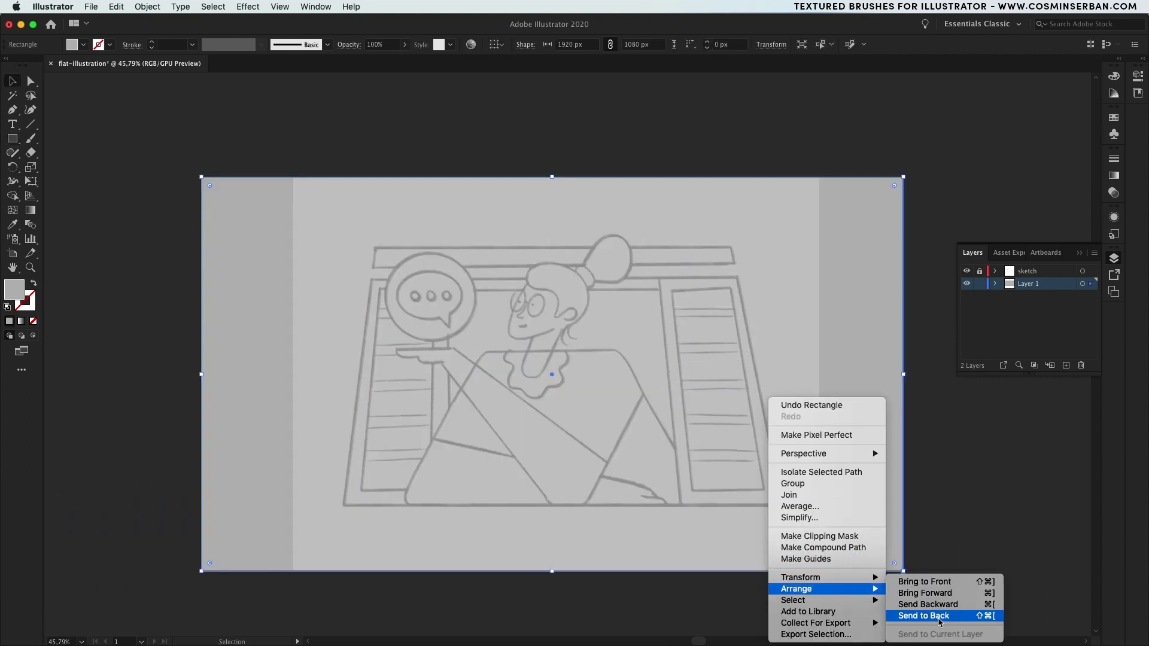
pyautogui.click(940, 617)
# - Fill the background rectangle with bright blue and the window frame and shutters group with a darker blue
pyautogui.click(1112, 121)
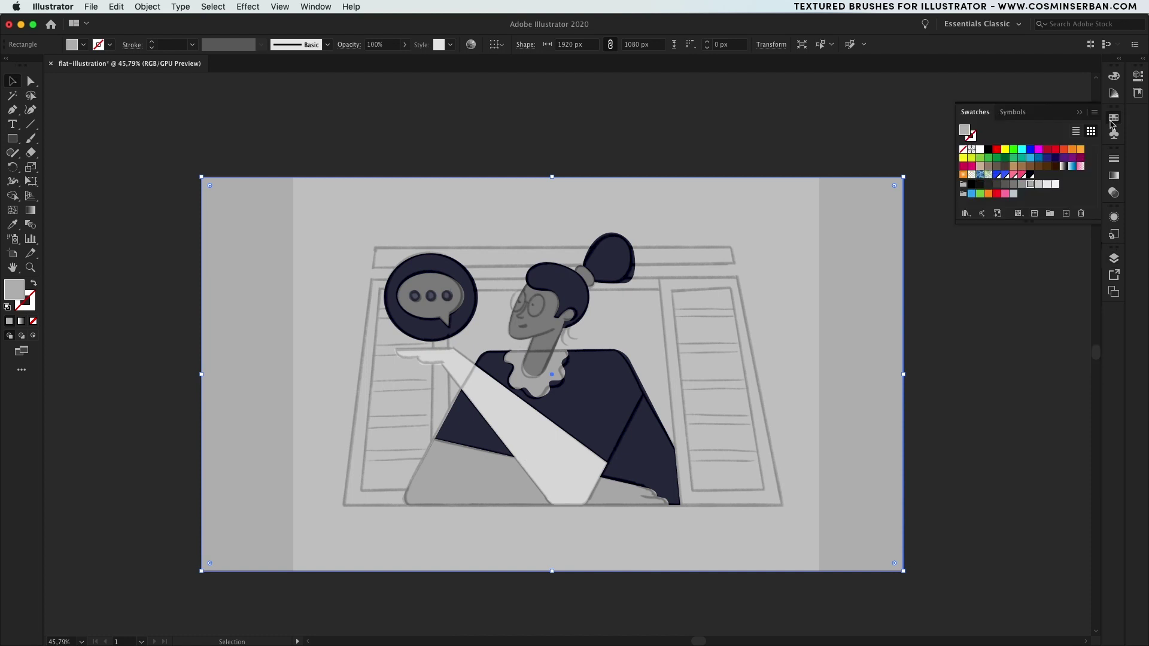
pyautogui.click(1007, 176)
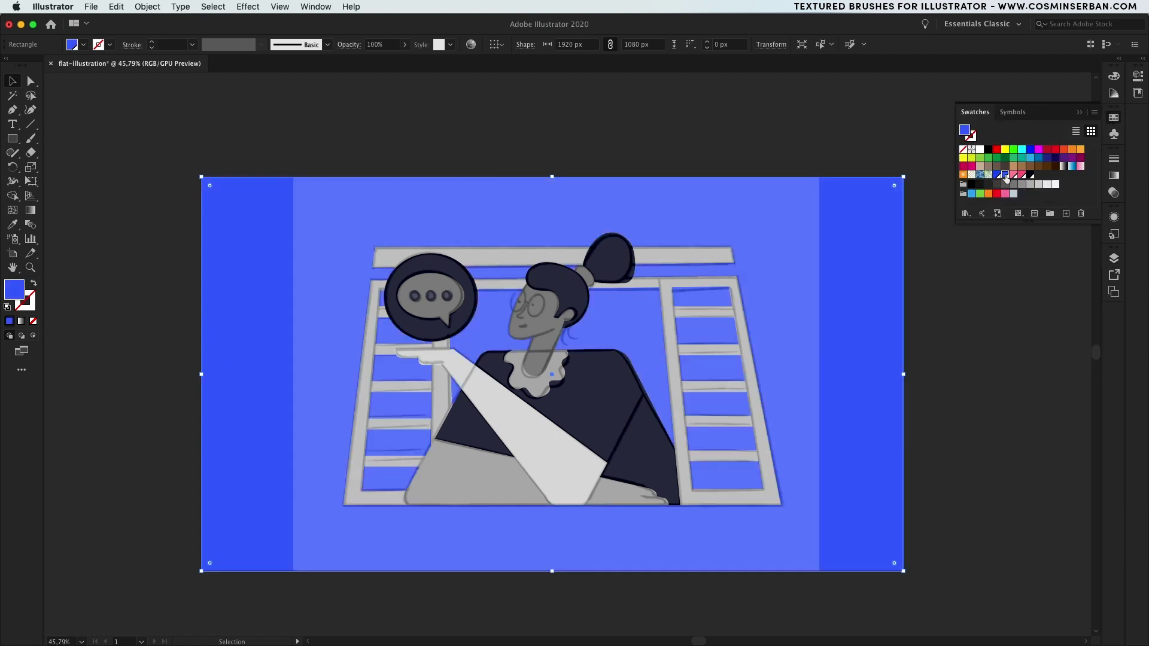
pyautogui.click(453, 408)
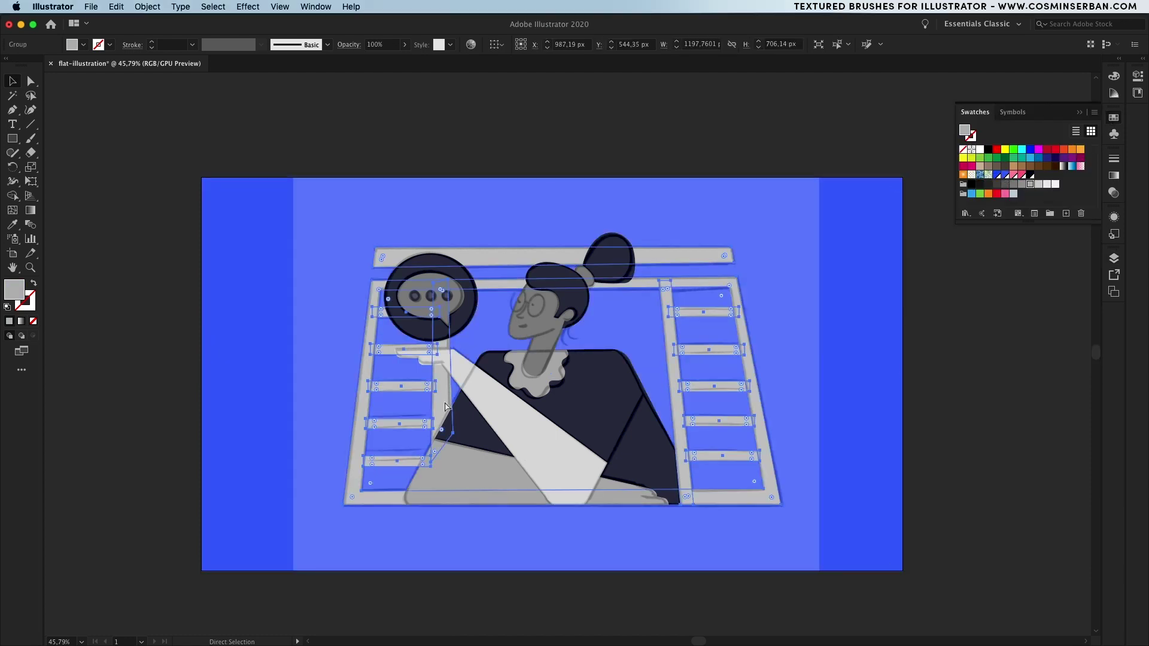
pyautogui.click(997, 175)
# - Fill the face and neck, both arms and the speech bubble with pink
pyautogui.click(562, 325)
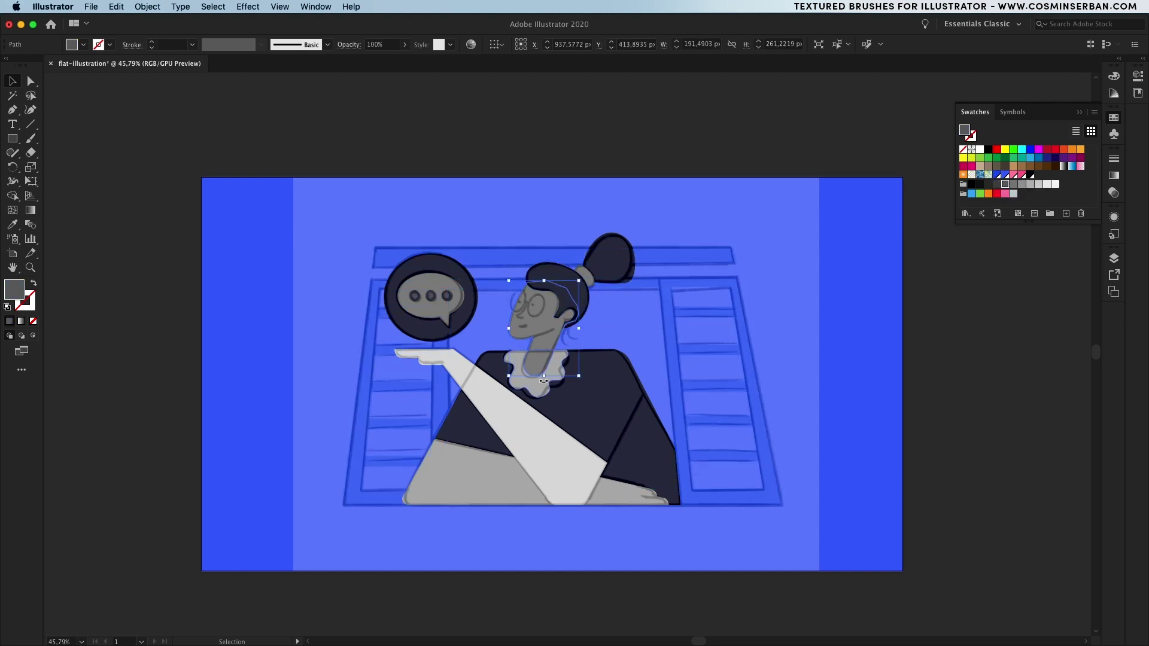
pyautogui.keyDown('shift'); pyautogui.click(535, 446); pyautogui.keyUp('shift')
pyautogui.keyDown('shift'); pyautogui.click(470, 489); pyautogui.keyUp('shift')
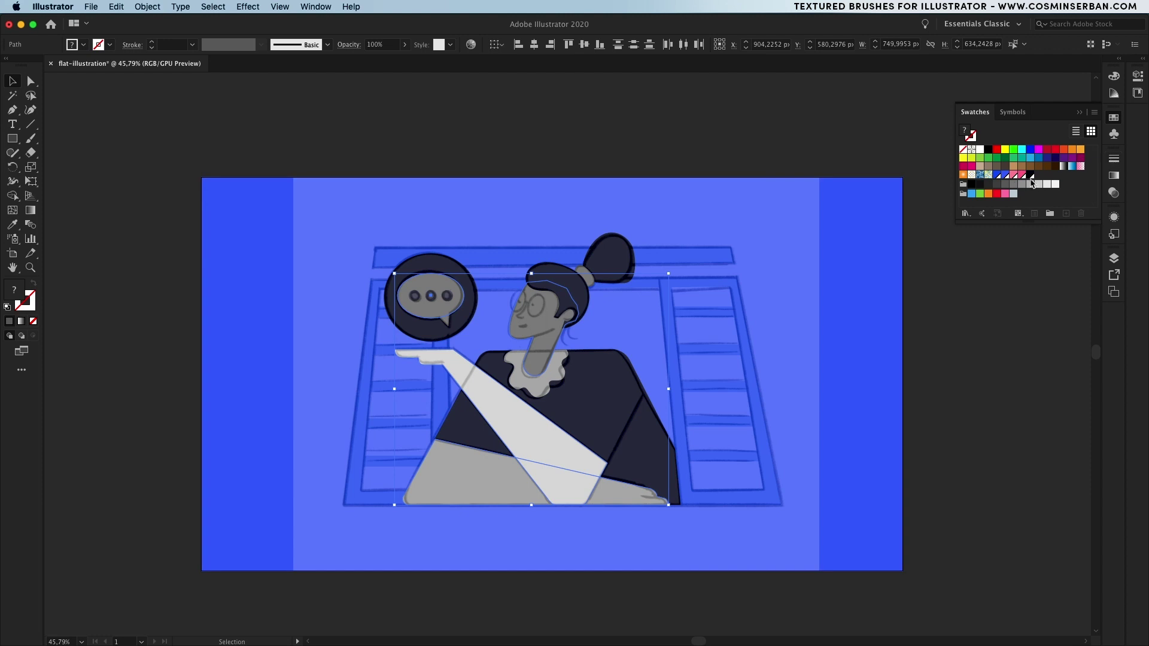
pyautogui.click(1013, 177)
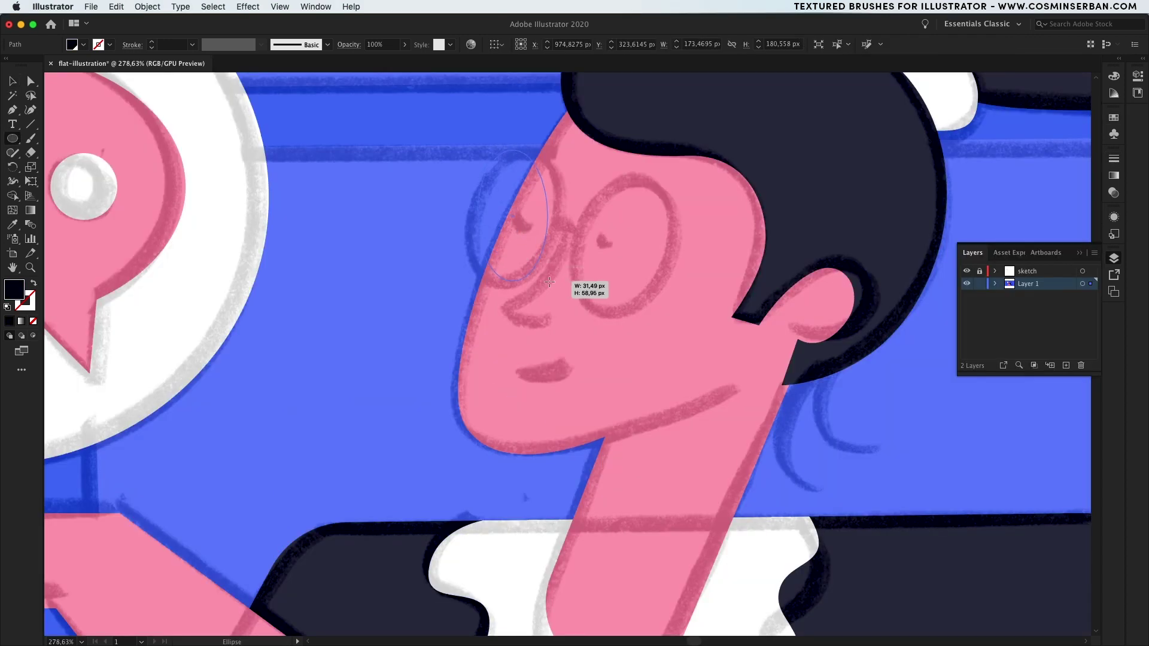
# - Draw the left glasses lens as an unfilled ellipse about 36 × 61 px with a dark 2 pt stroke, tilted to follow the sketch
pyautogui.moveTo(549, 282); pyautogui.dragTo(558, 286)
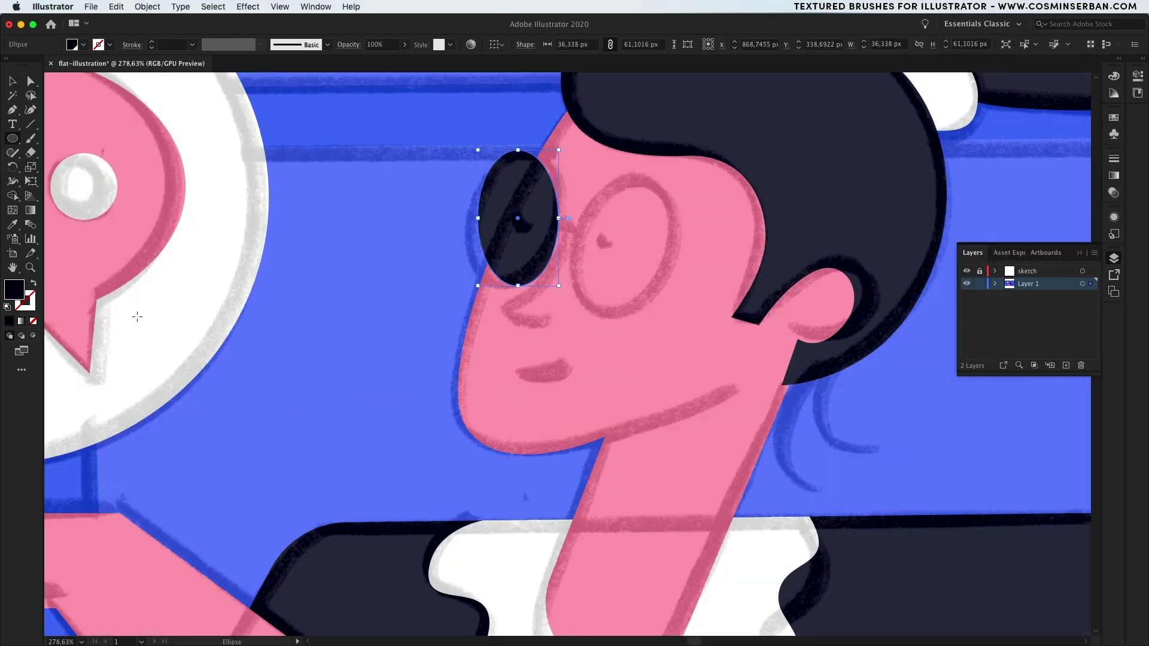
pyautogui.click(32, 288)
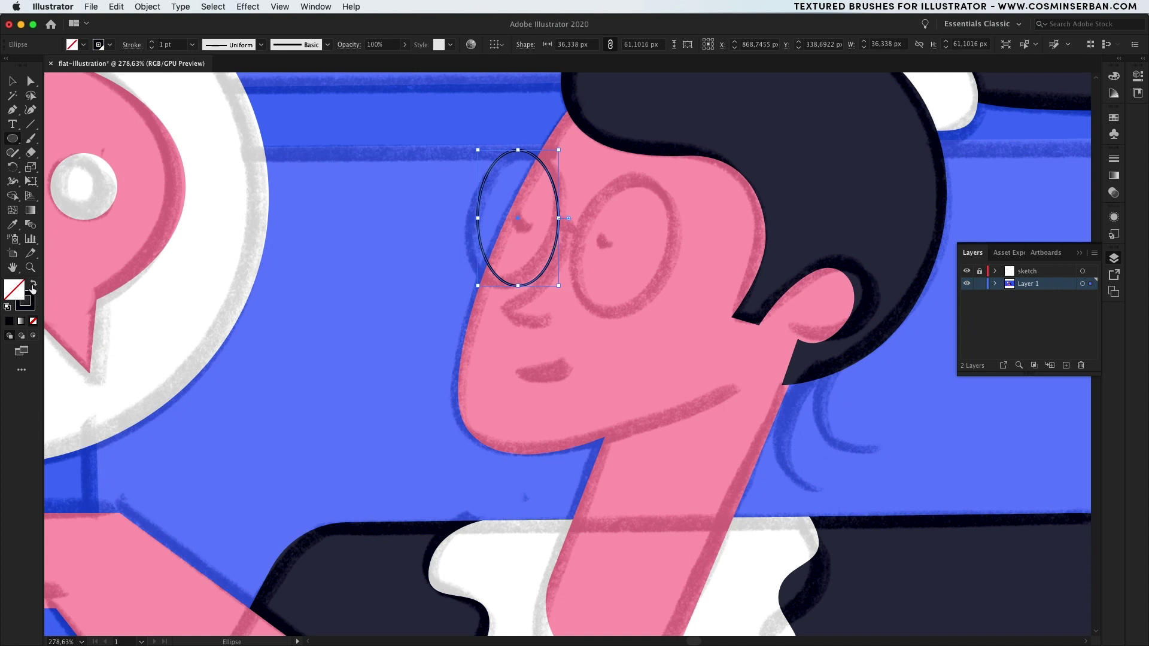
pyautogui.click(151, 42)
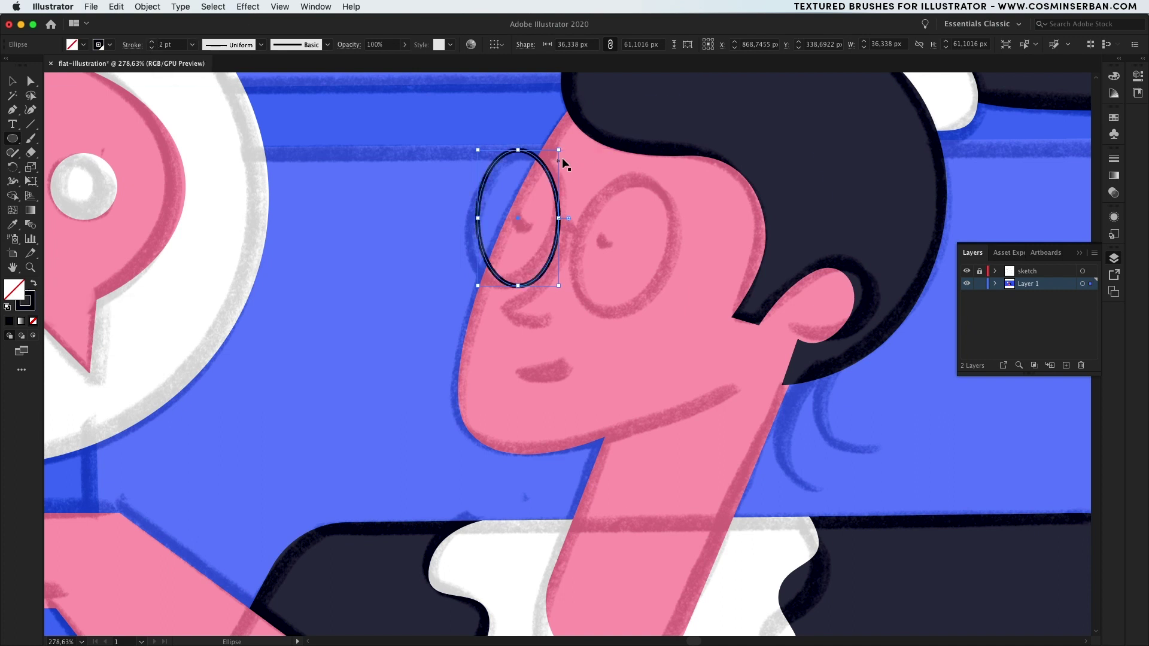
pyautogui.press('v')
pyautogui.moveTo(562, 156); pyautogui.dragTo(558, 192)
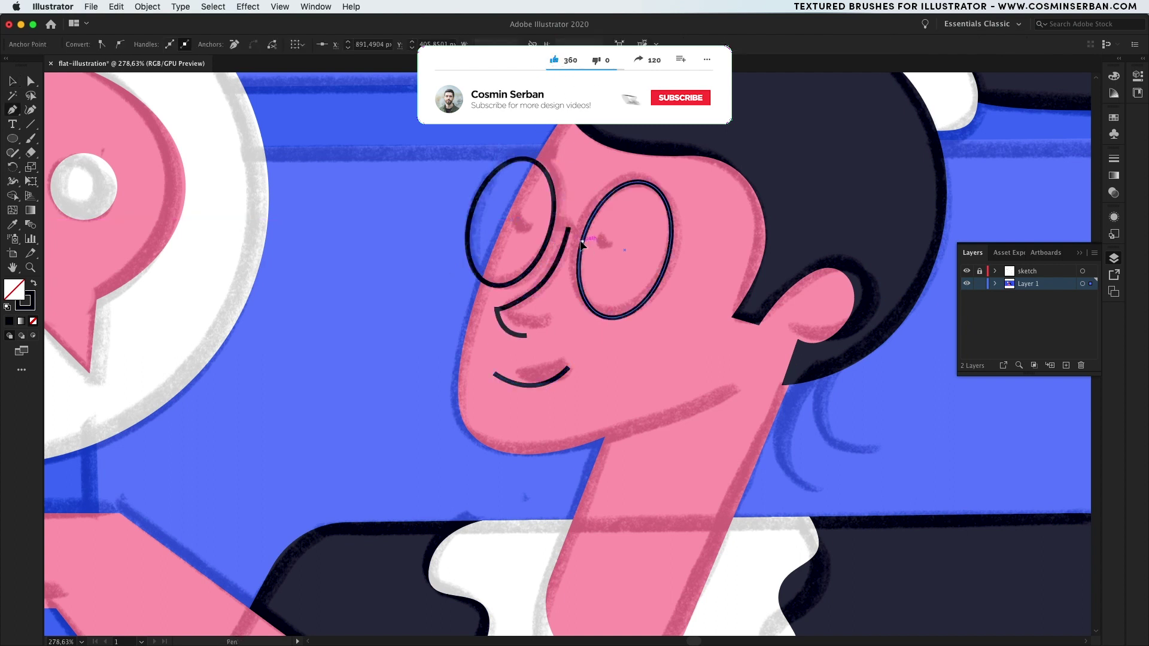
# - Draw the curved glasses bridge between the lenses and the dark line along the chin and jaw with the Pen tool
pyautogui.click(581, 241)
pyautogui.moveTo(552, 229); pyautogui.dragTo(520, 232)
pyautogui.keyDown('super'); pyautogui.click(497, 286); pyautogui.keyUp('super')
pyautogui.click(458, 390)
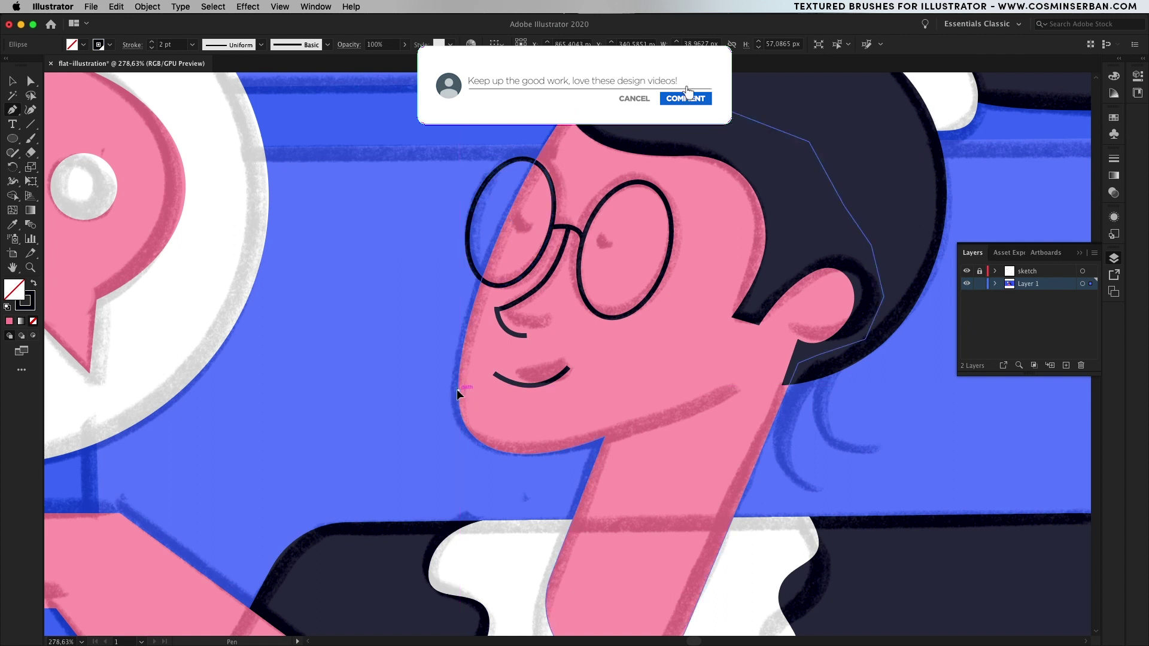
pyautogui.moveTo(523, 453); pyautogui.dragTo(551, 463)
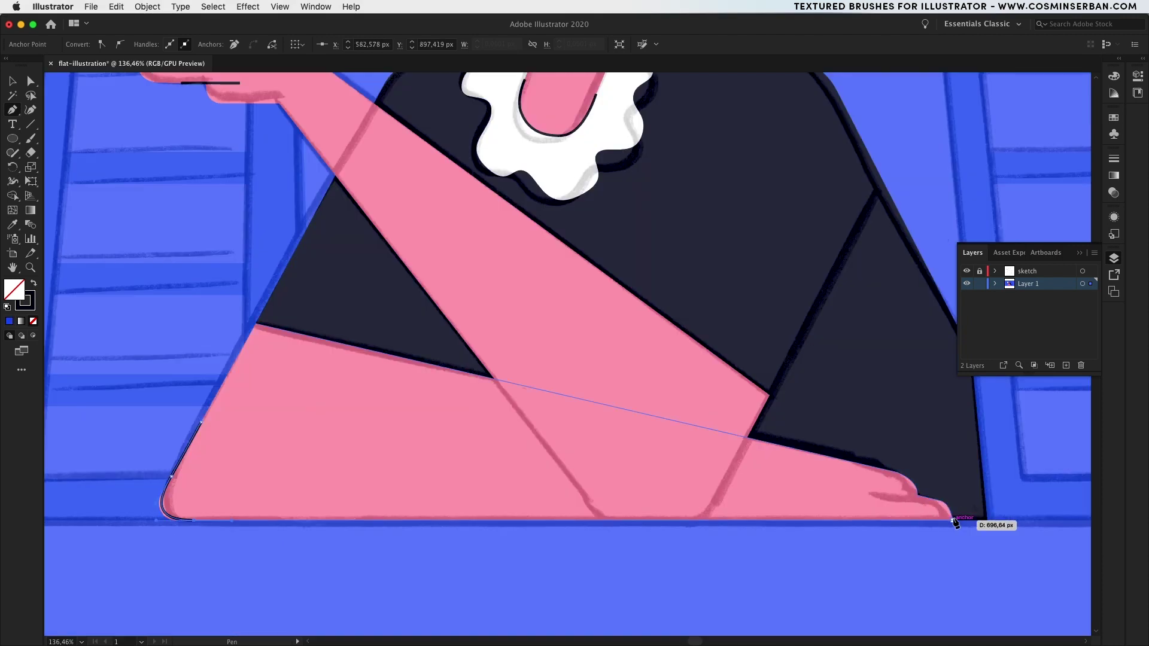
# - Draw dark outline strokes along the resting arm's lower edge and around the raised arm's elbow, following the sketch
pyautogui.click(953, 521)
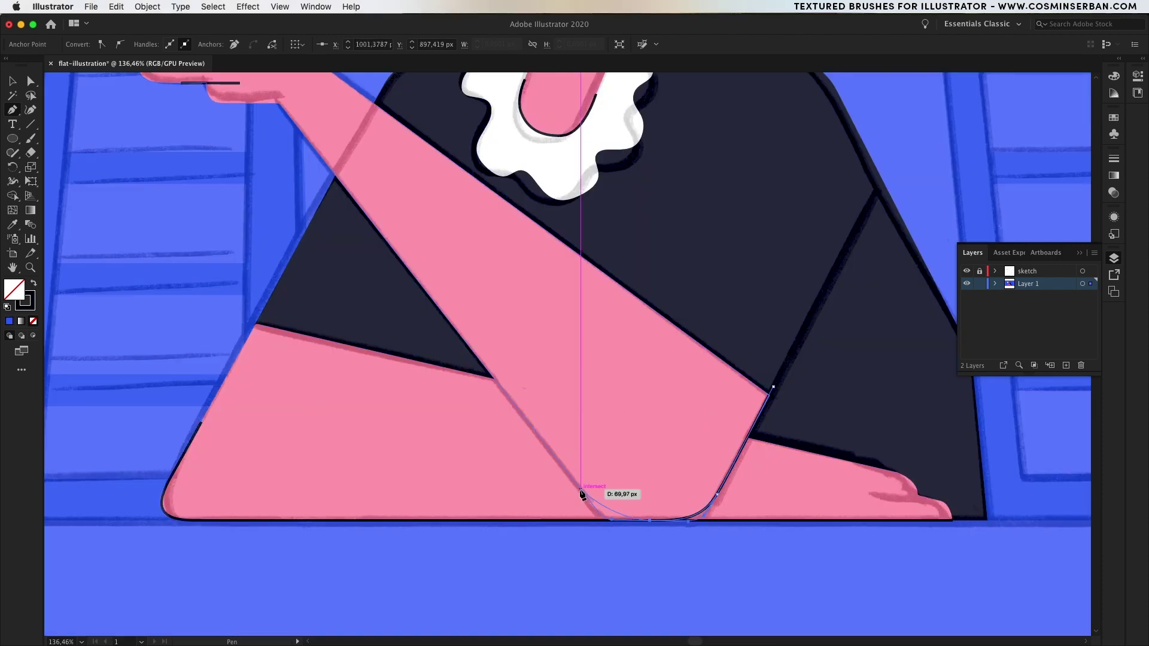
pyautogui.moveTo(581, 489); pyautogui.dragTo(571, 480)
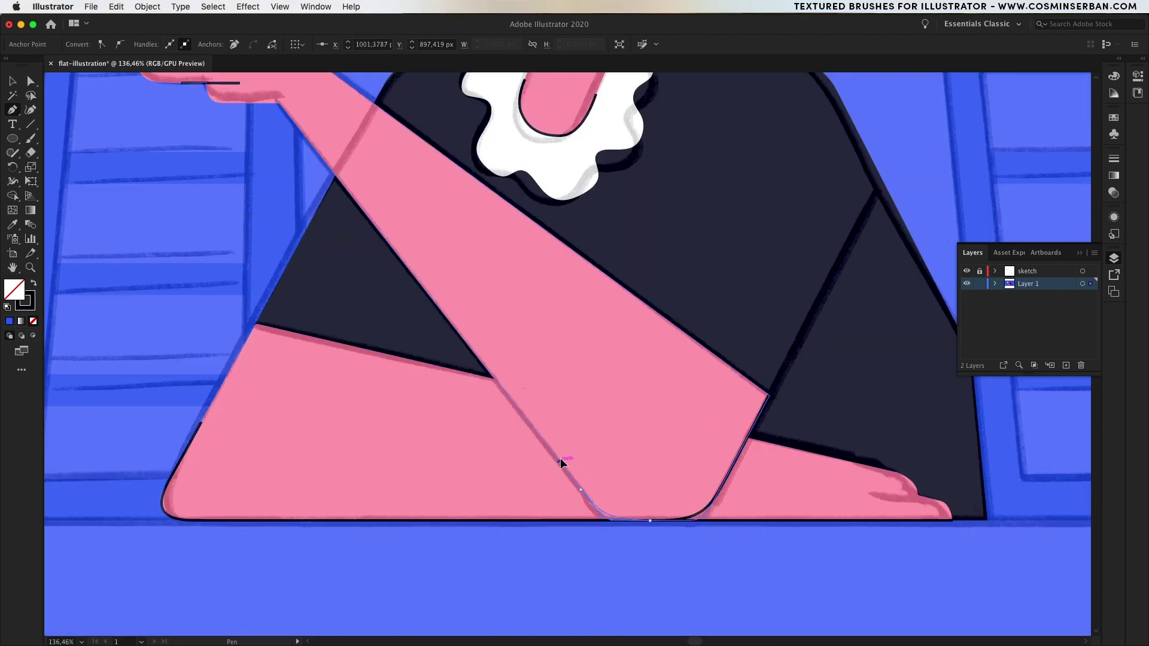
pyautogui.click(468, 346)
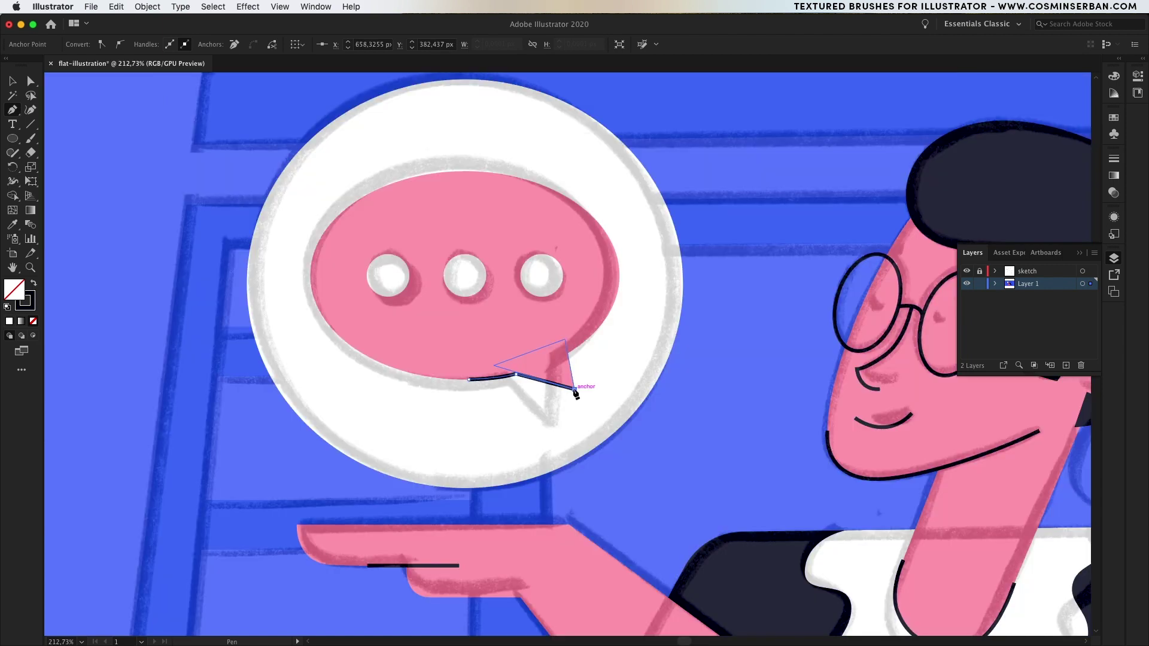
# - Draw a partial dark outline around the speech bubble's tail, ending on its curved edge nearest the woman
pyautogui.click(568, 354)
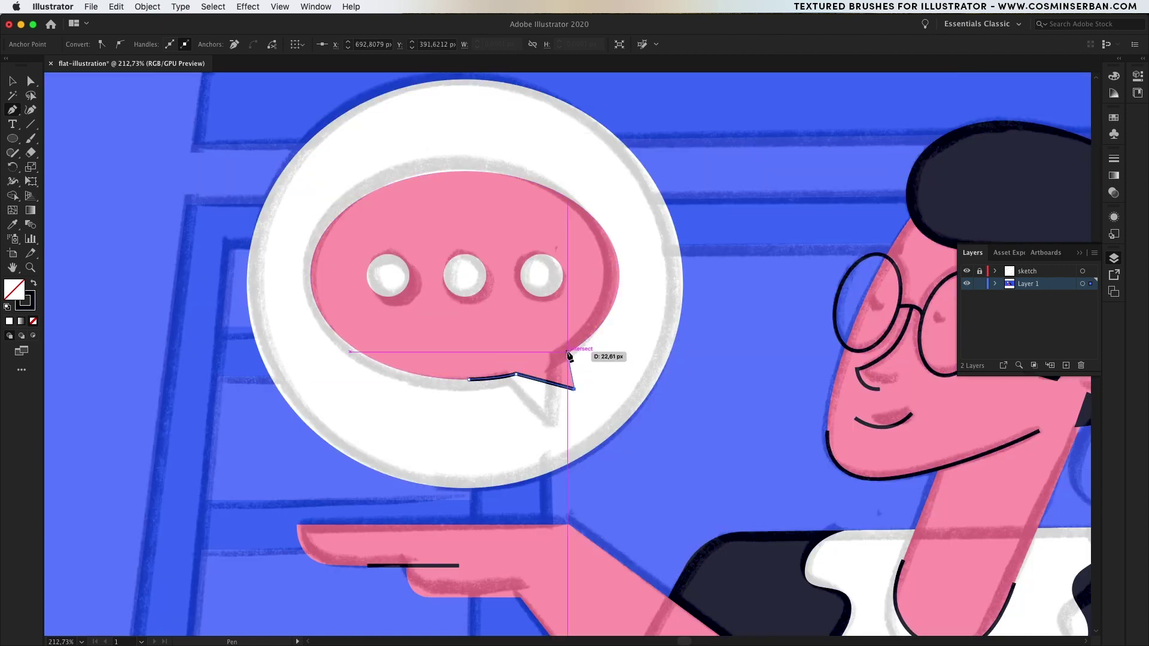
pyautogui.moveTo(620, 275); pyautogui.dragTo(621, 223)
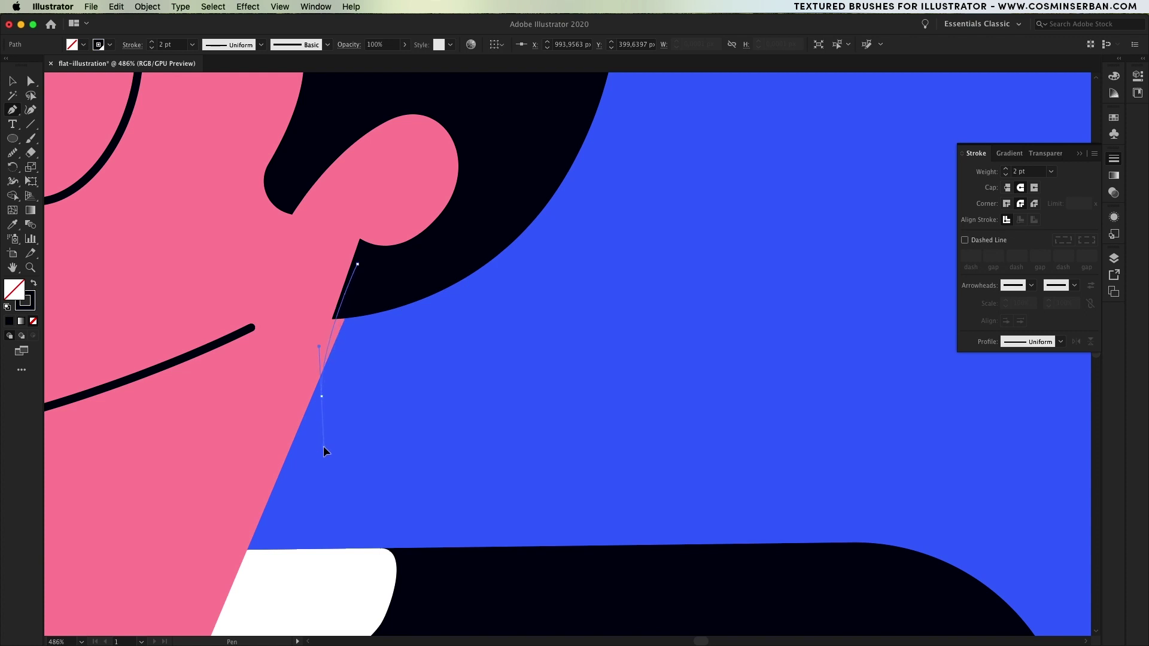
# - Draw two curved loose hair strands behind the neck as unfilled 2 pt dark strokes
pyautogui.moveTo(323, 446); pyautogui.dragTo(320, 447)
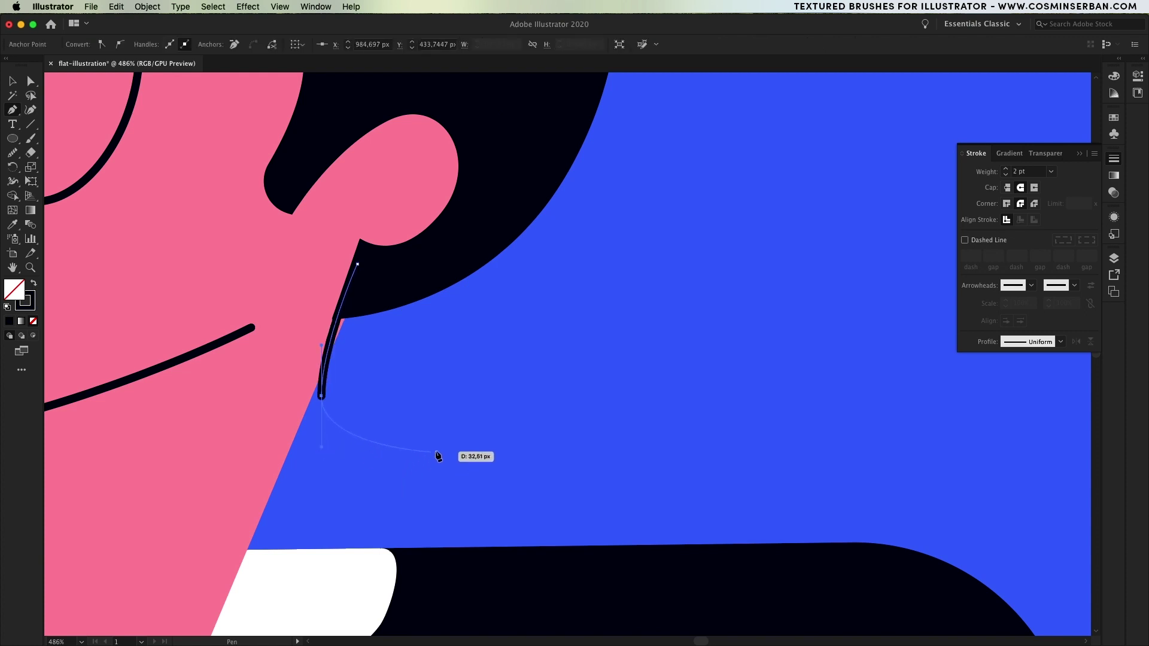
pyautogui.moveTo(468, 427); pyautogui.dragTo(477, 423)
pyautogui.moveTo(357, 264); pyautogui.dragTo(354, 422)
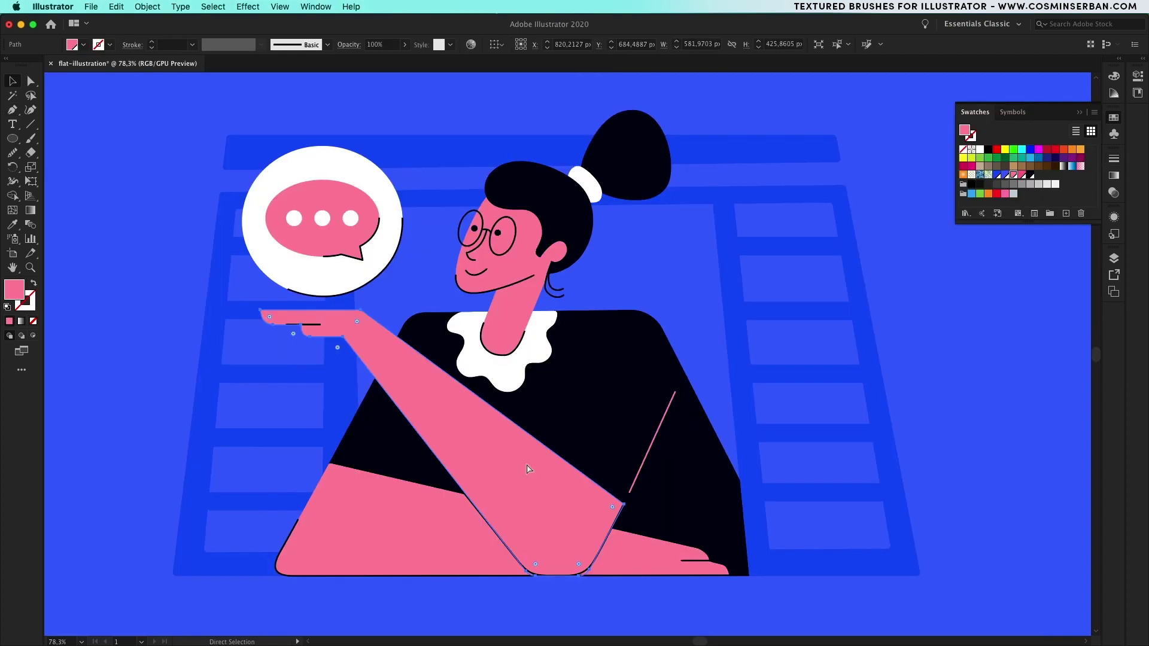
# - Cut the raised arm lengthwise from wrist to elbow with the Knife and fill the lower piece with darker pink
pyautogui.press('v')
pyautogui.moveTo(31, 154); pyautogui.dragTo(75, 183)
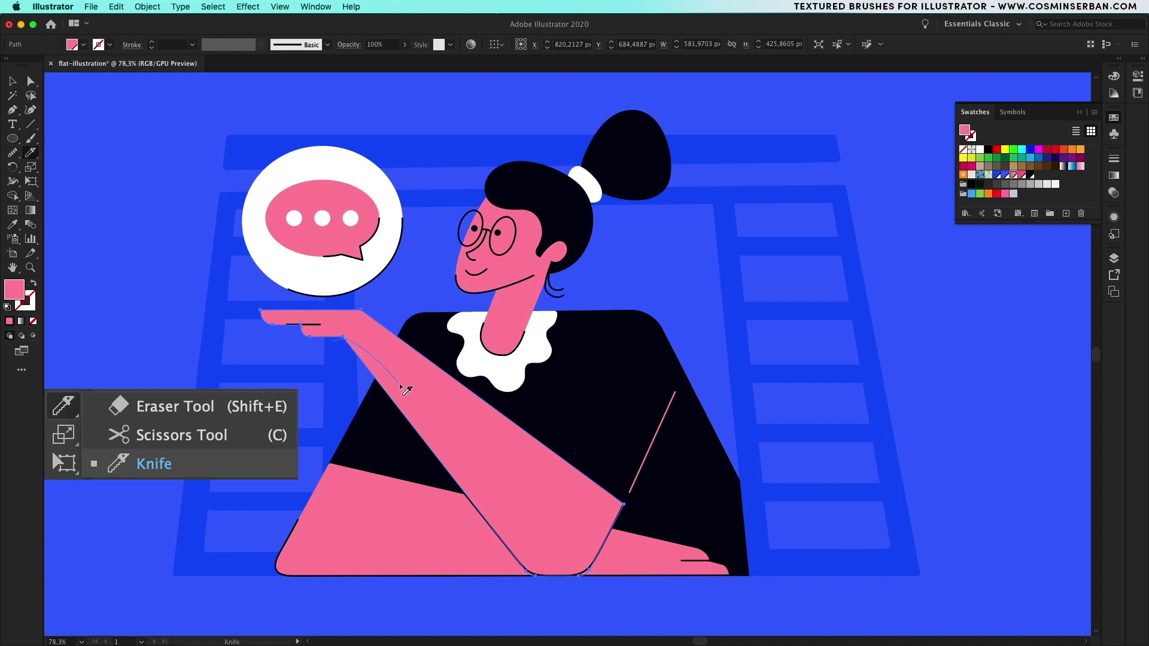
pyautogui.moveTo(423, 412); pyautogui.dragTo(450, 442)
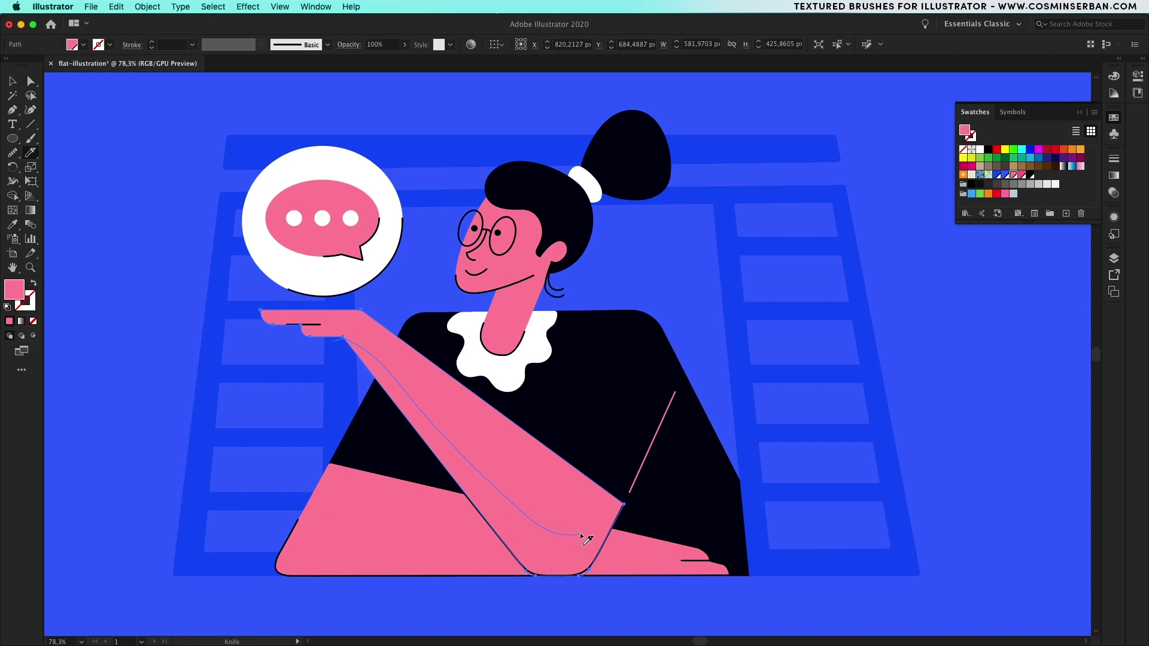
pyautogui.moveTo(623, 508); pyautogui.dragTo(645, 496)
pyautogui.press('v')
pyautogui.click(644, 502)
pyautogui.click(544, 569)
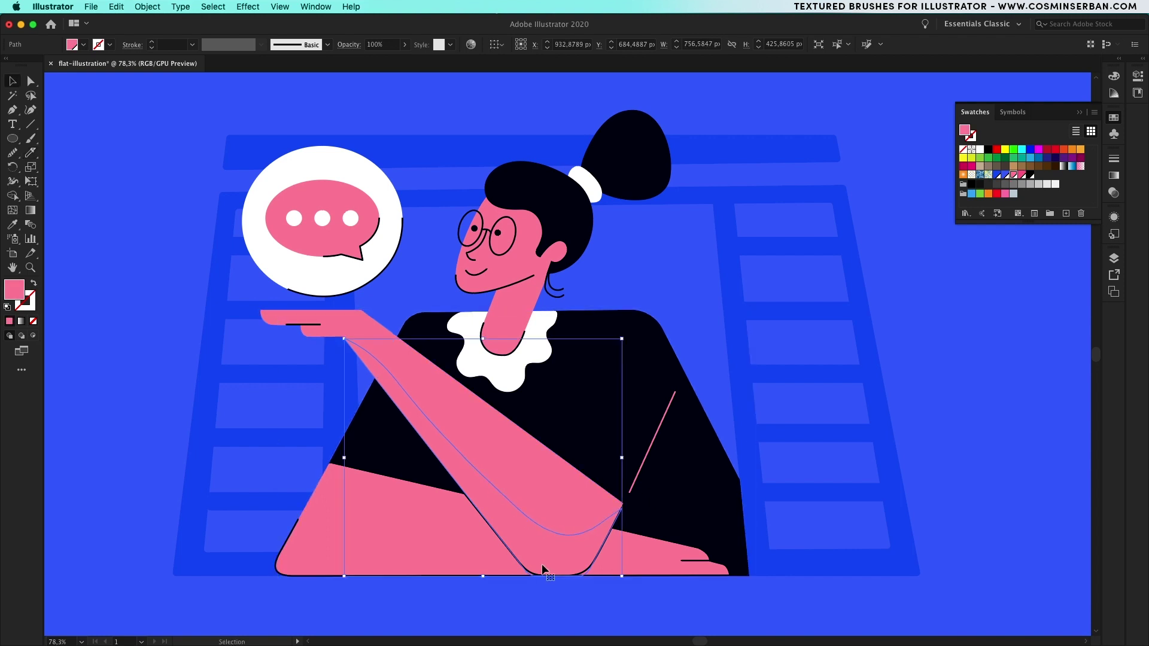
pyautogui.click(1022, 175)
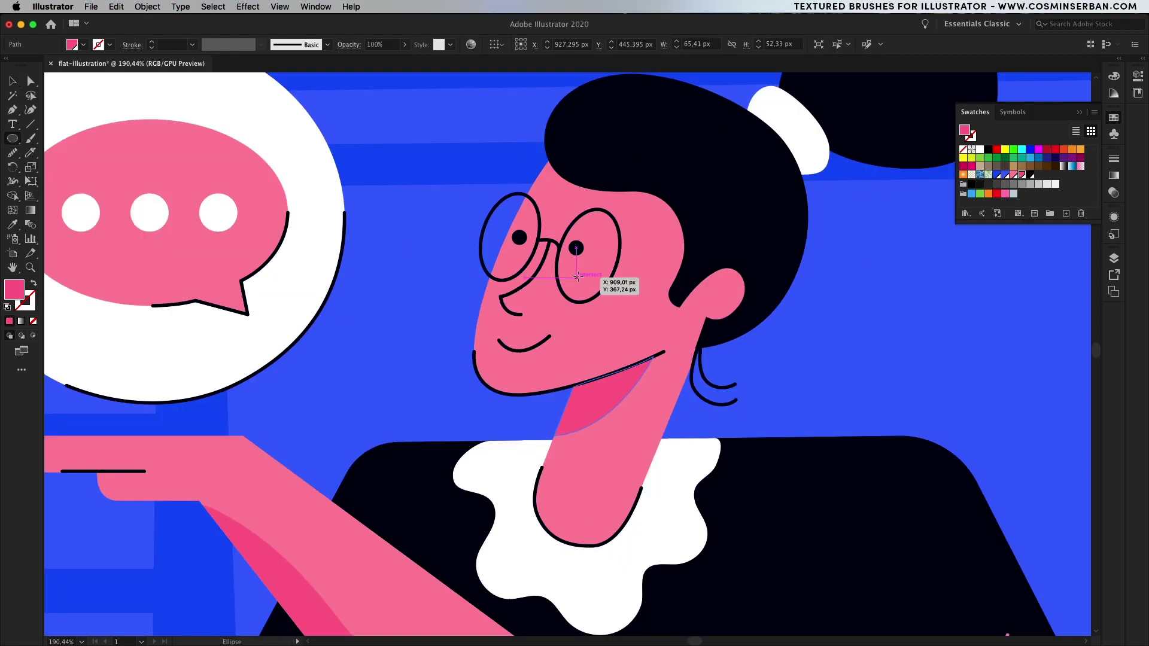
# - Cut shadow areas into the remaining skin shapes with the Knife, shading the neck and resting arm in darker pink
pyautogui.moveTo(576, 278); pyautogui.dragTo(621, 321)
pyautogui.press('v')
# - Paste a copy of the blue background rectangle in place and bring it in front of all the artwork
pyautogui.scroll(-2, 635, 327)
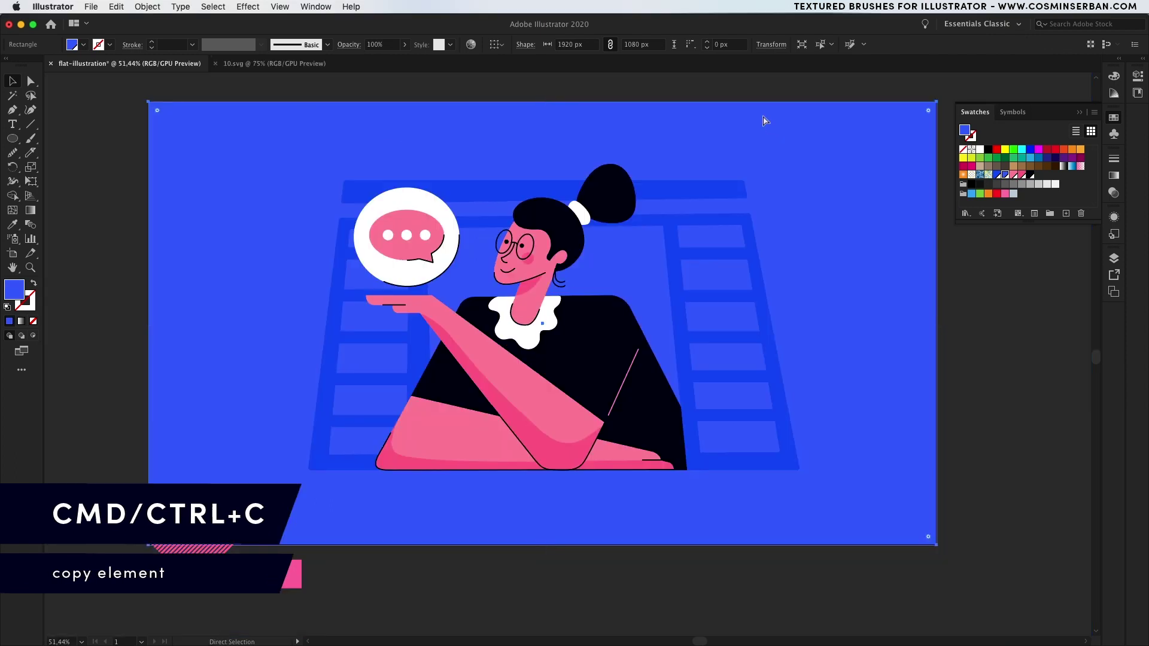
pyautogui.rightClick(763, 120)
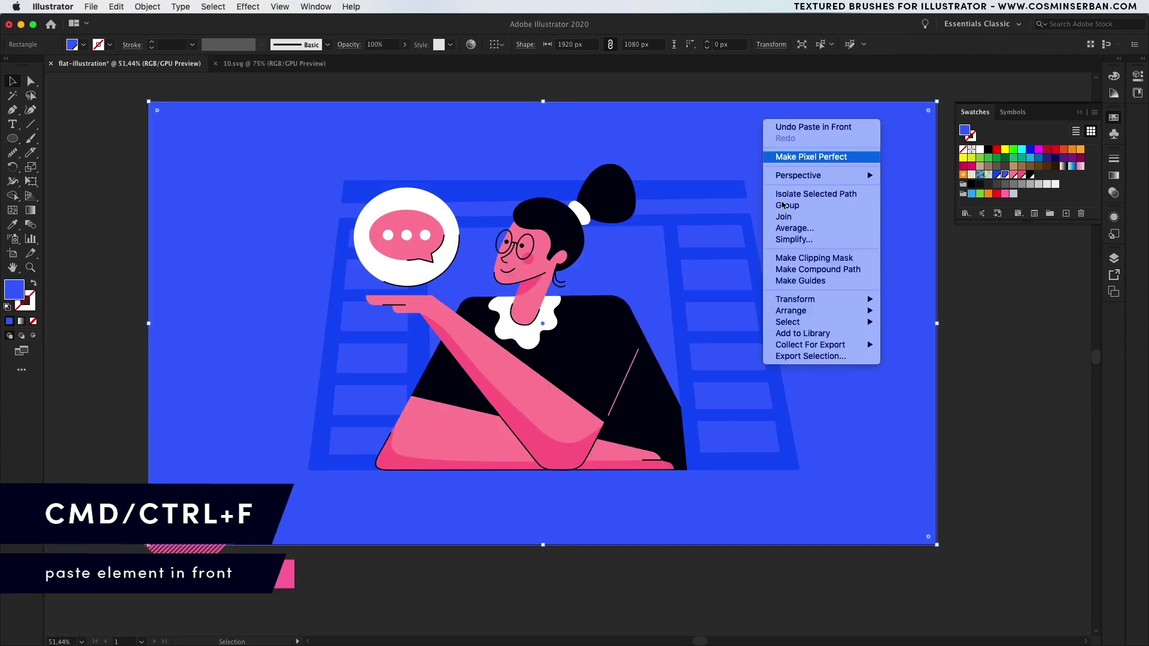
pyautogui.moveTo(838, 312)
pyautogui.click(908, 312)
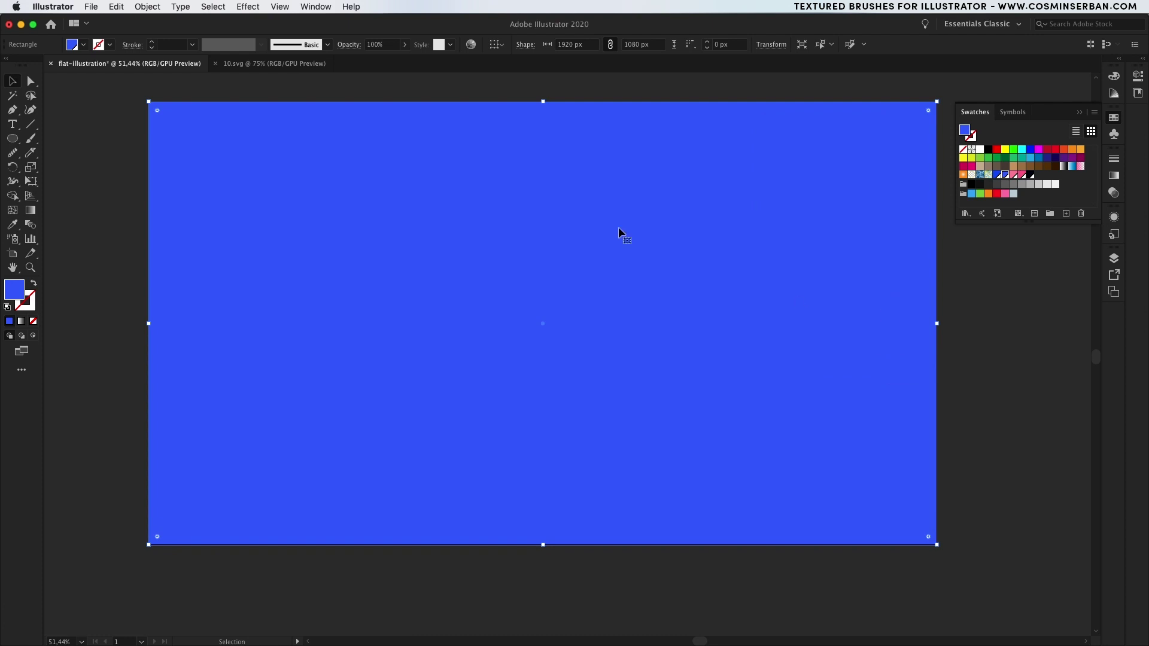
# - Apply the Grain texture effect to the front rectangle with intensity 100, contrast 100 and grain type Regular
pyautogui.click(245, 7)
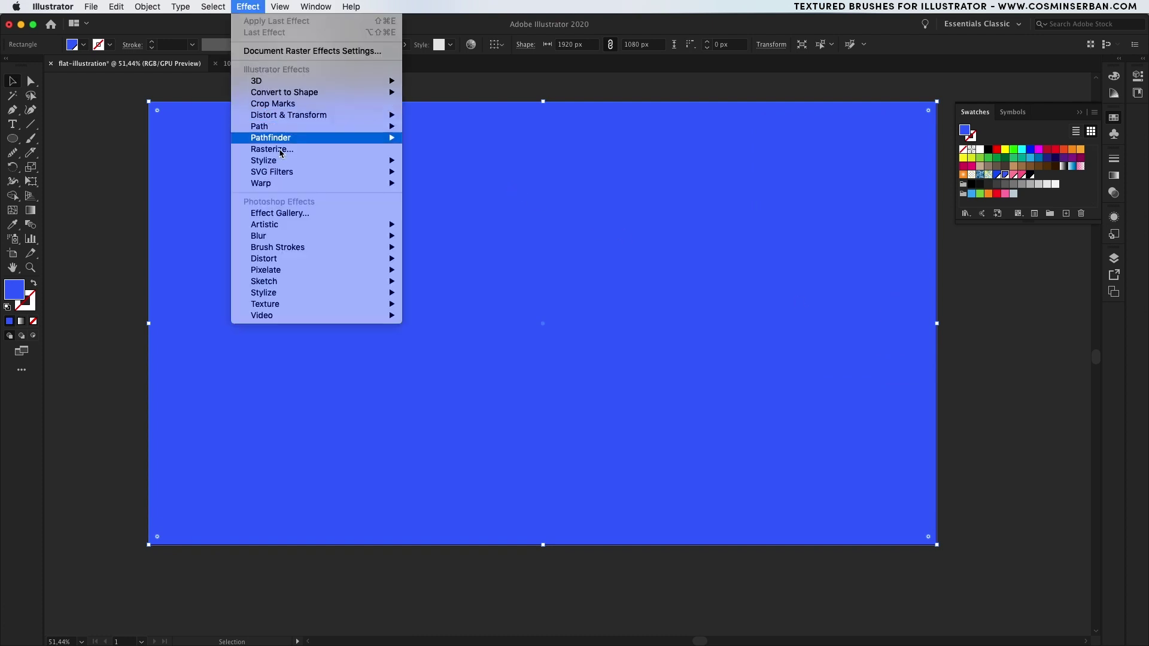
pyautogui.moveTo(301, 297)
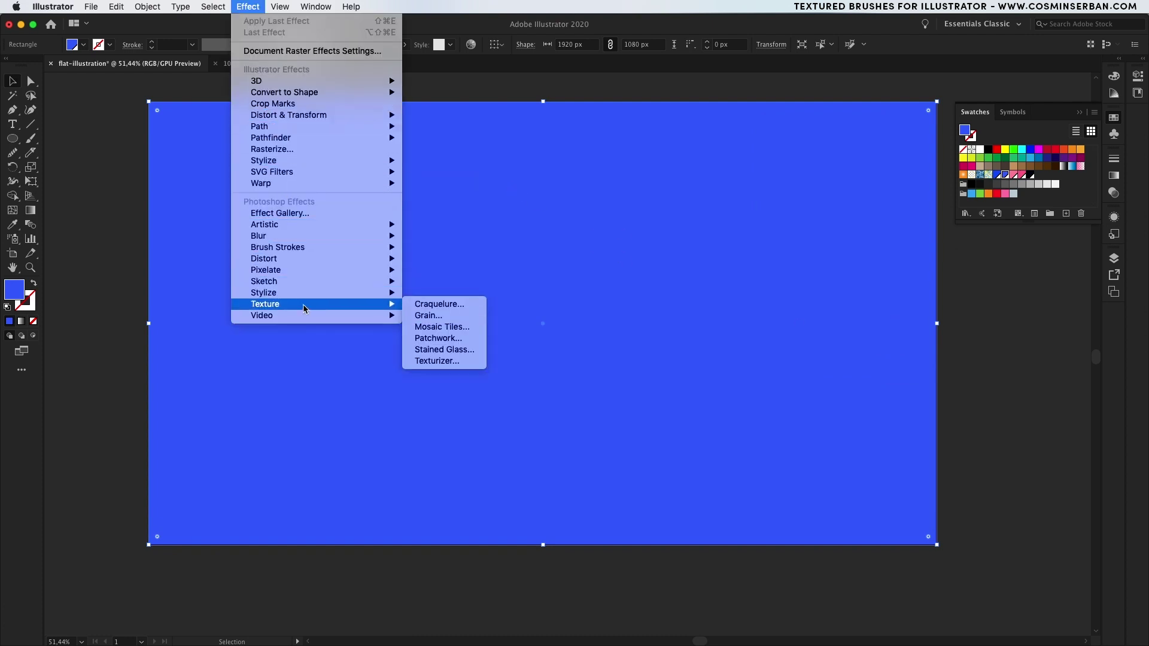
pyautogui.click(433, 318)
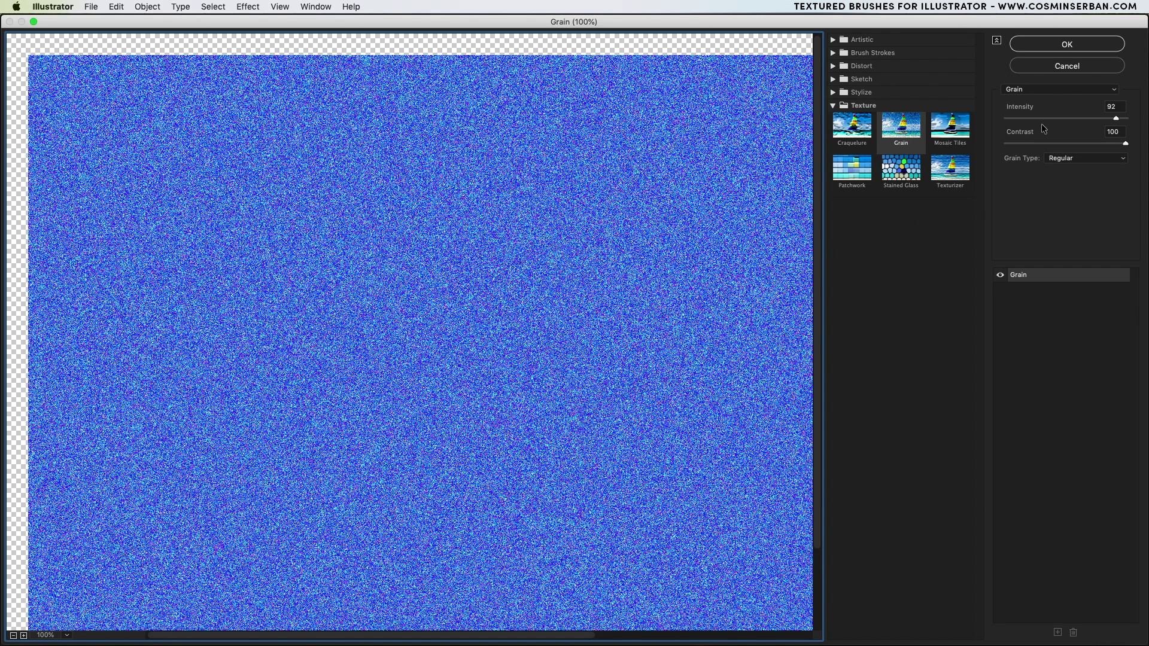
pyautogui.moveTo(1120, 126); pyautogui.dragTo(1138, 122)
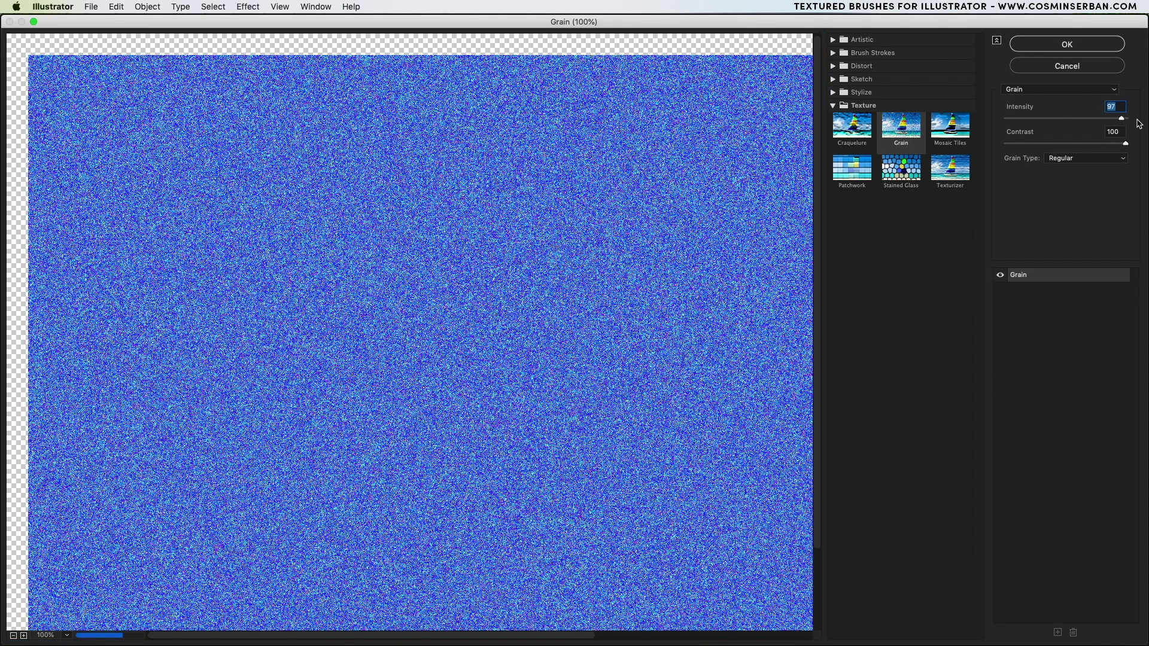
pyautogui.click(1099, 51)
# - Set the grain rectangle's blend mode to Overlay and its opacity to 10%, and check the texture over the illustration
pyautogui.click(1115, 193)
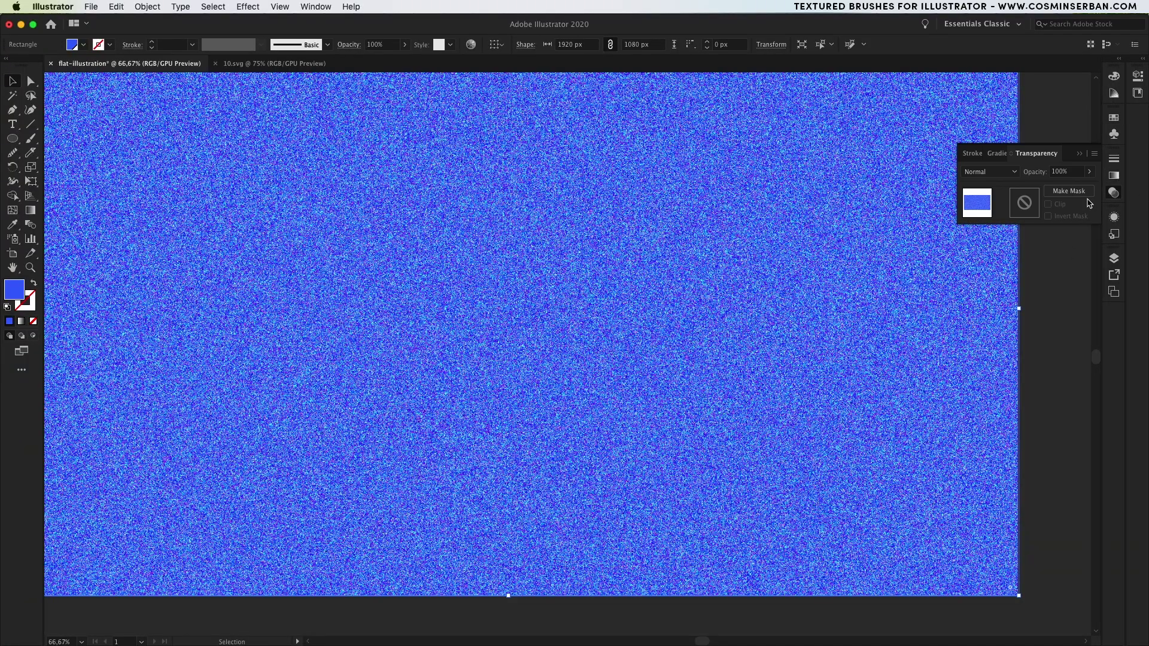
pyautogui.click(1012, 173)
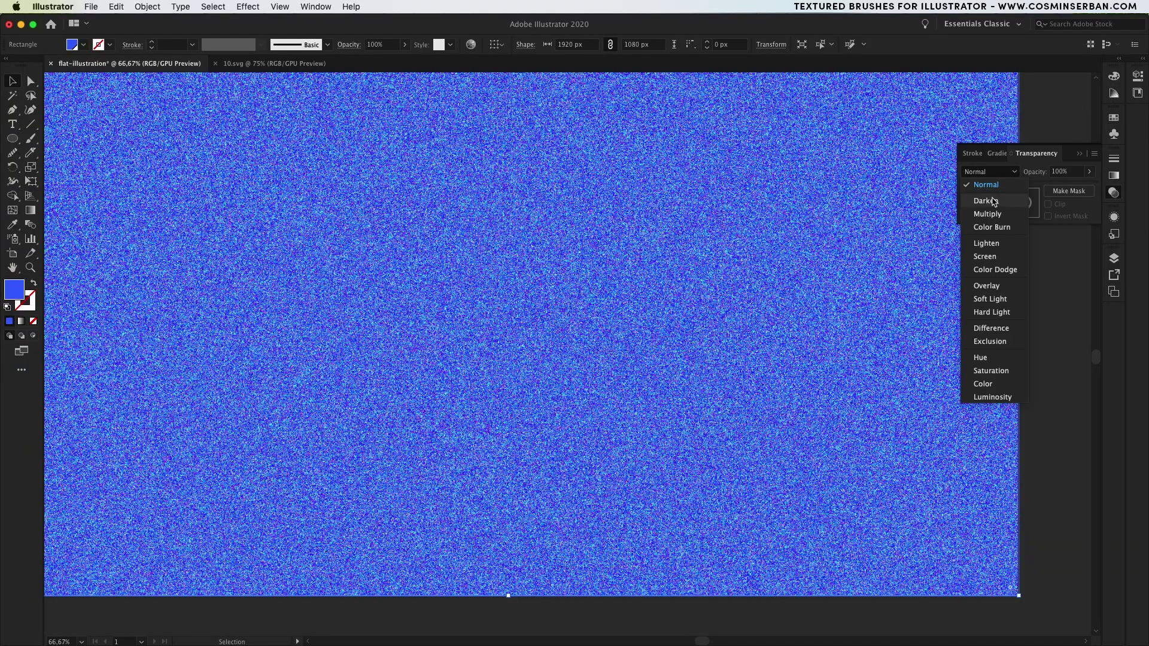
pyautogui.click(988, 287)
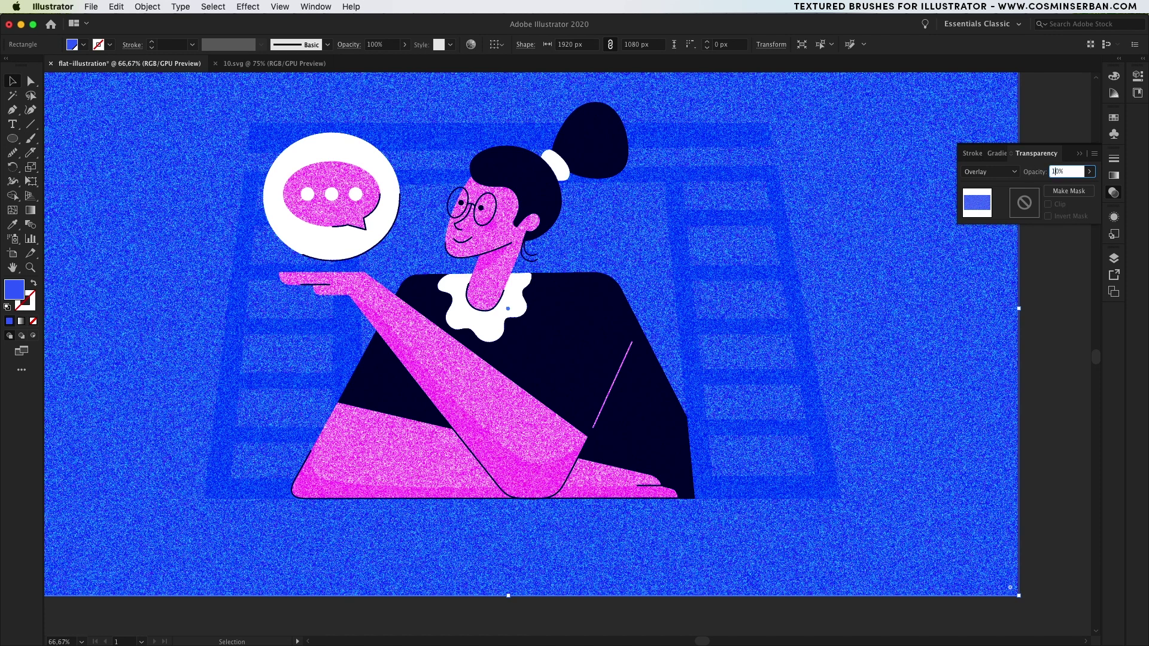
pyautogui.press('Return')
pyautogui.click(1051, 347)
pyautogui.scroll(8, 479, 194)
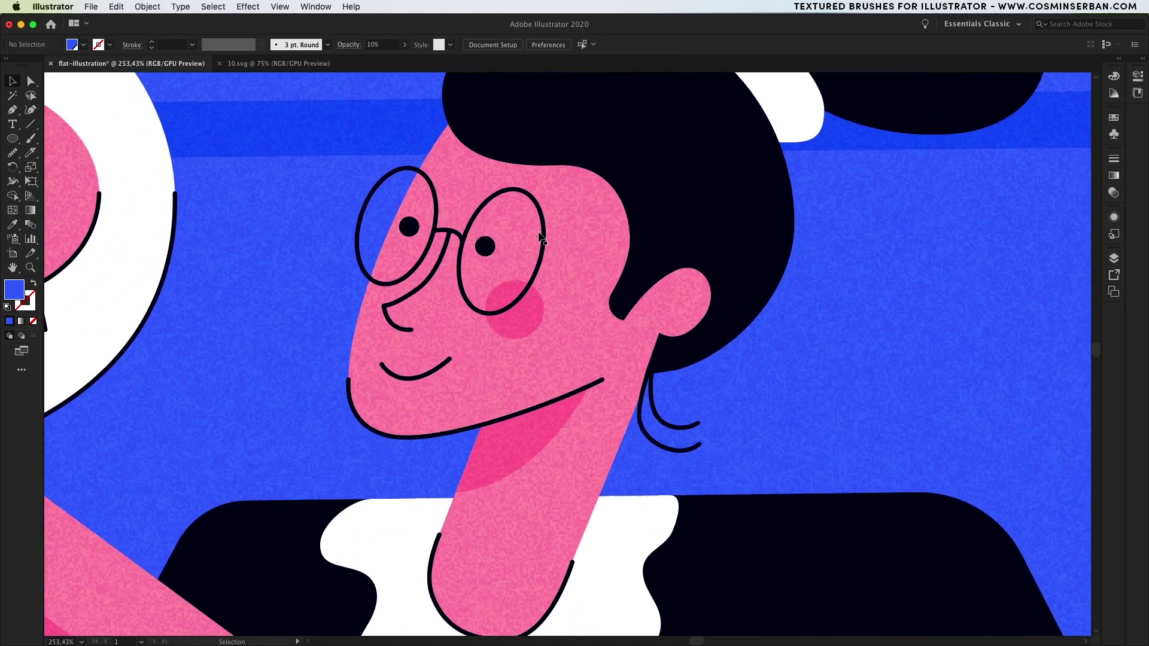
pyautogui.press('super+0')
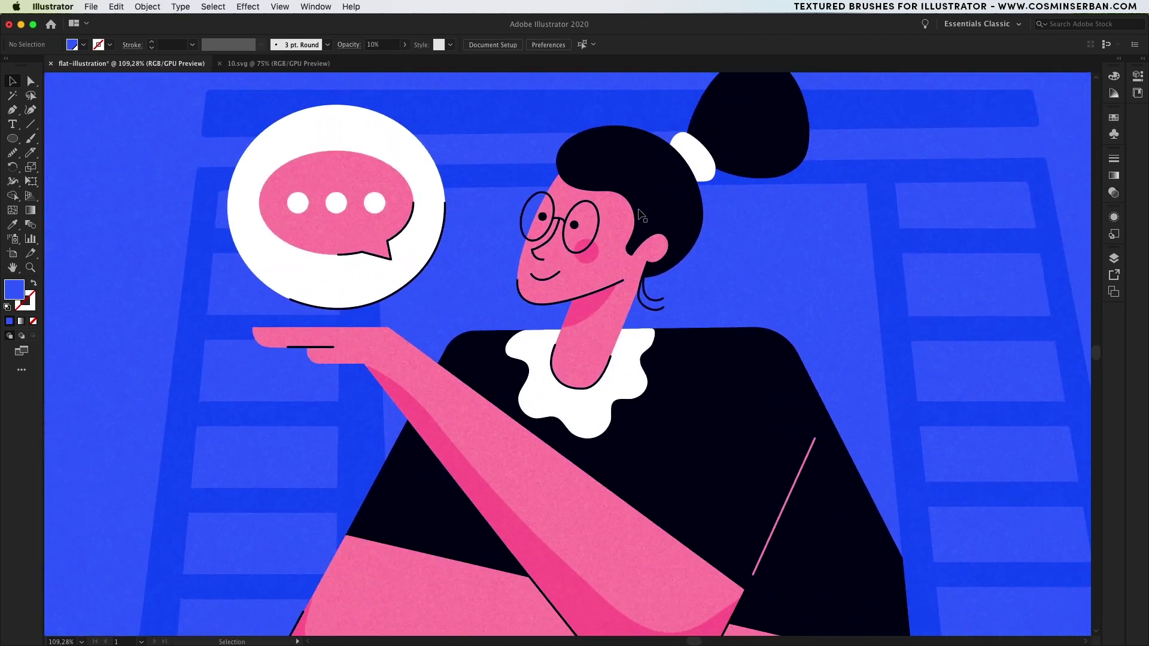